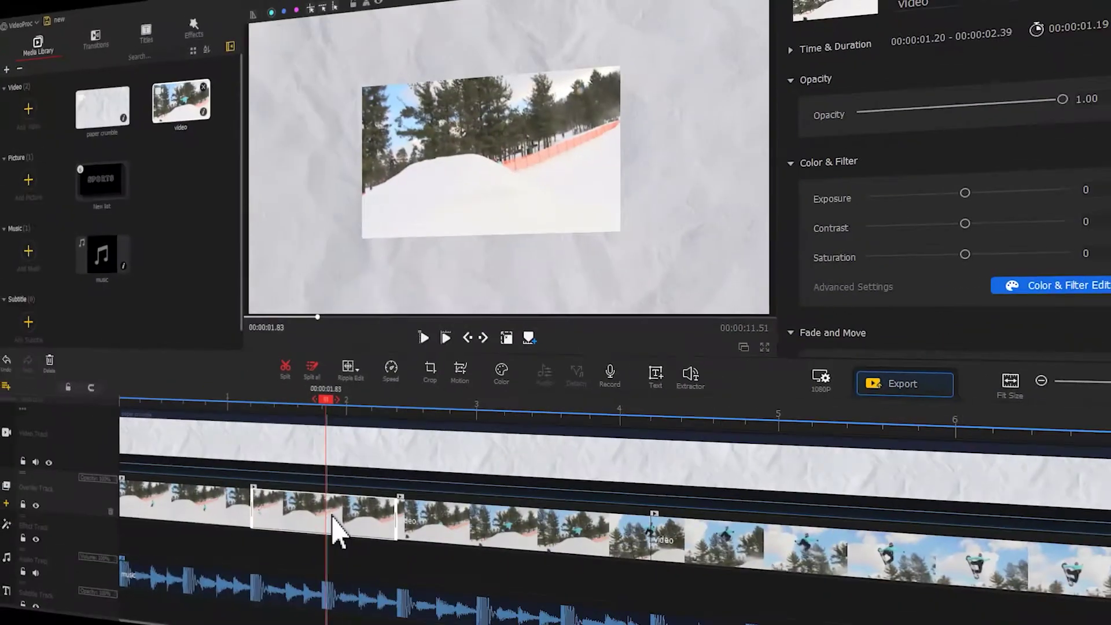
Crop the selected snowboard clip piece to a 3:4 frame
{"action": "left_click", "coordinate": [434, 378]}
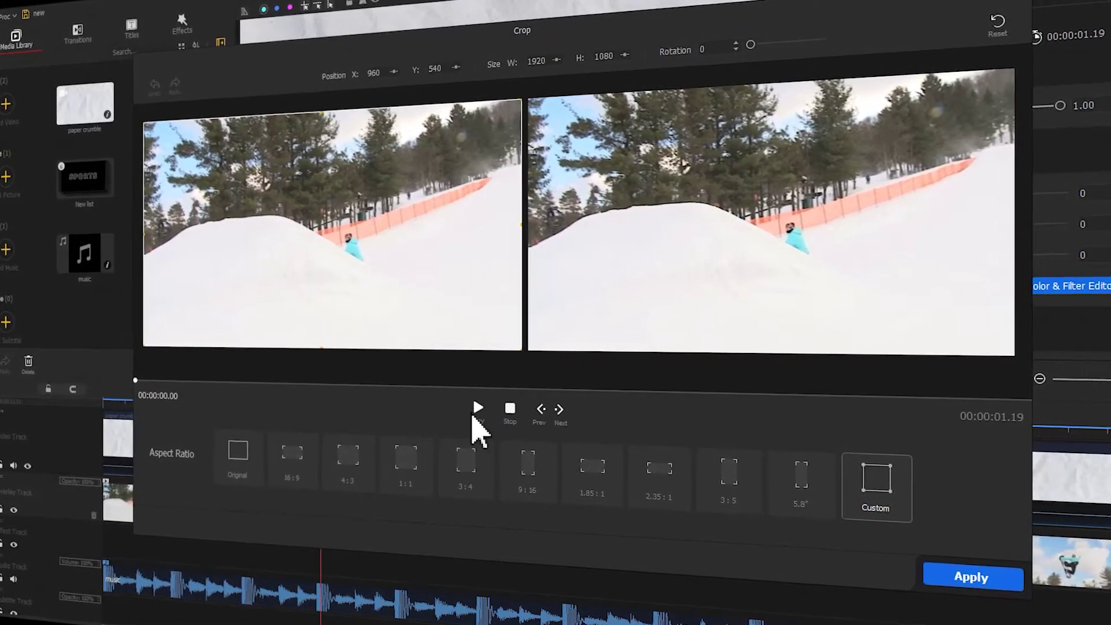
{"action": "left_click", "coordinate": [460, 466]}
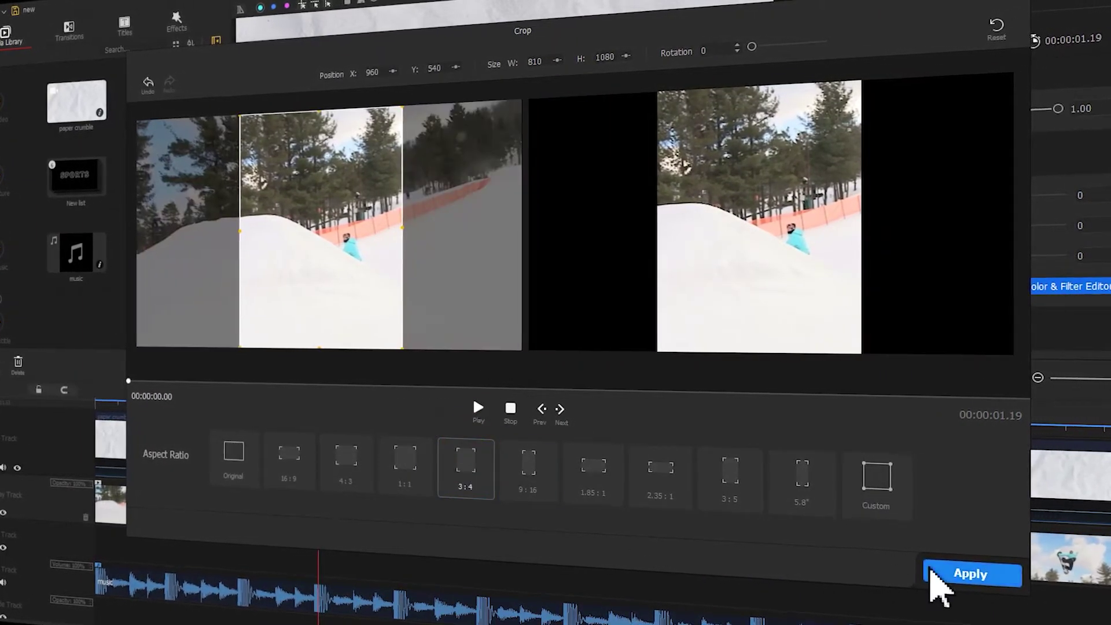
{"action": "left_click", "coordinate": [933, 575]}
Crop the next snowboard piece to a 2.35:1 frame
{"action": "left_click", "coordinate": [608, 547]}
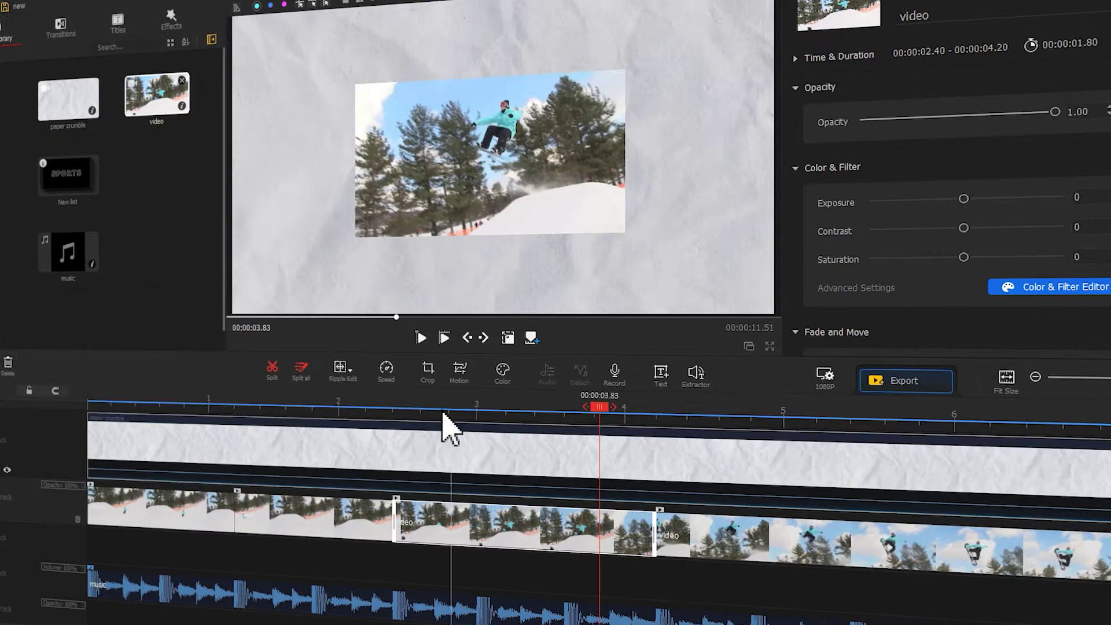
{"action": "left_click", "coordinate": [429, 373]}
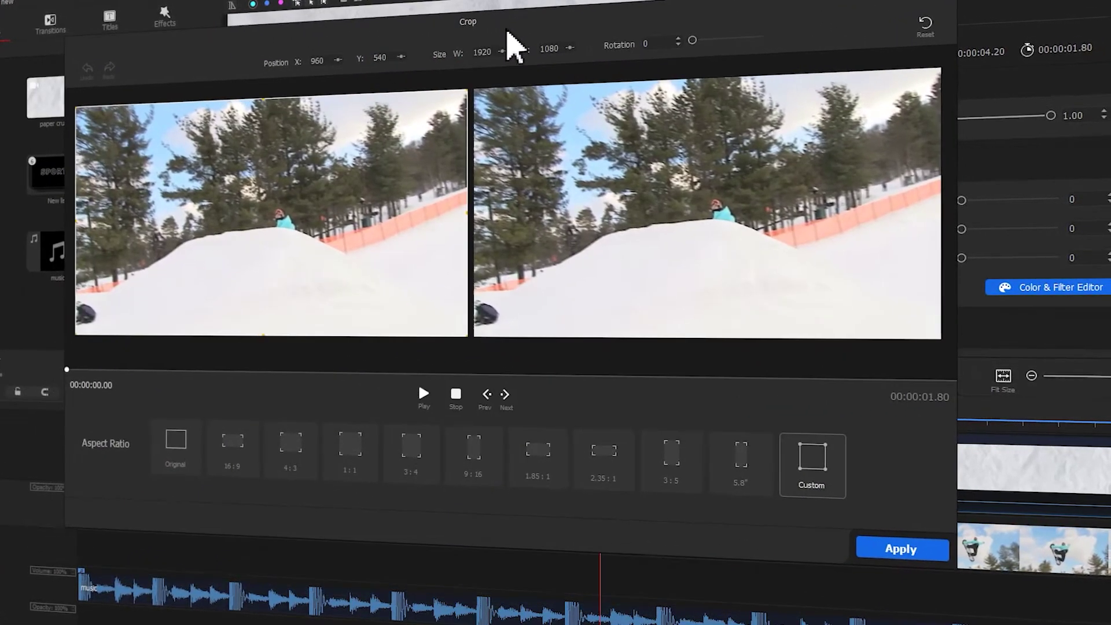
{"action": "left_click", "coordinate": [603, 460]}
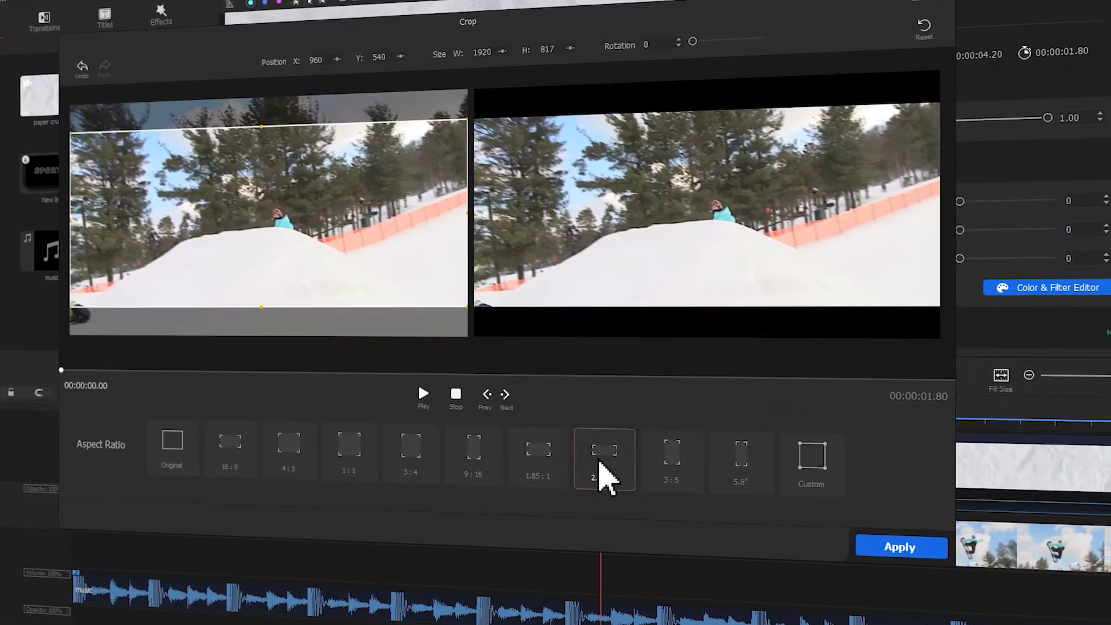
{"action": "left_click", "coordinate": [900, 546]}
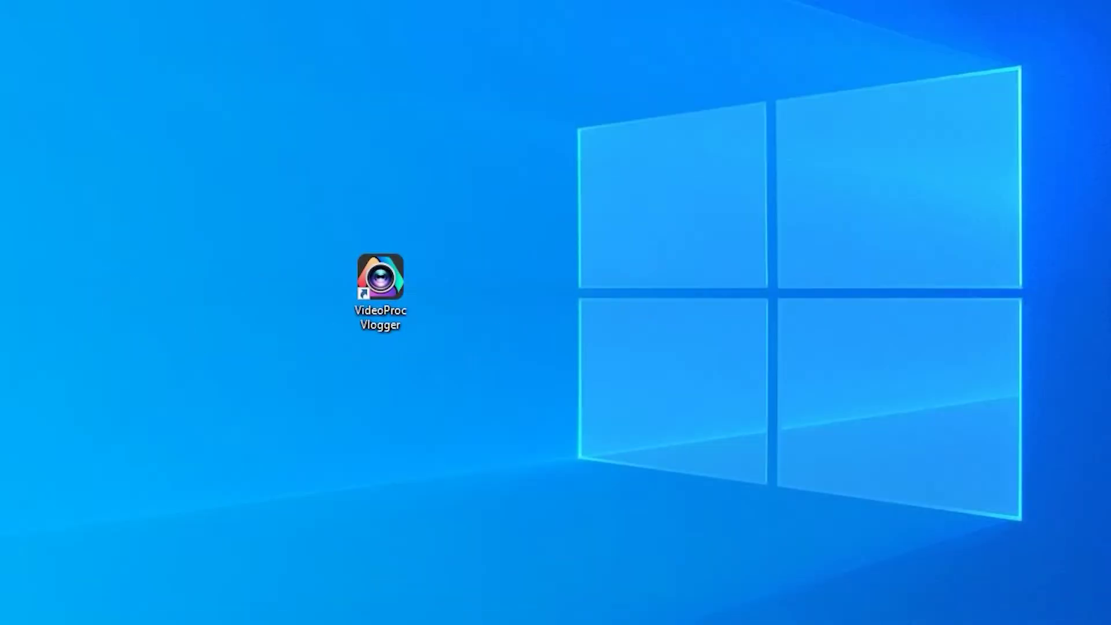
Launch VideoProc Vlogger and create an empty 1920 x 1080, 30 fps project named 'new'
{"action": "double_click", "coordinate": [406, 282]}
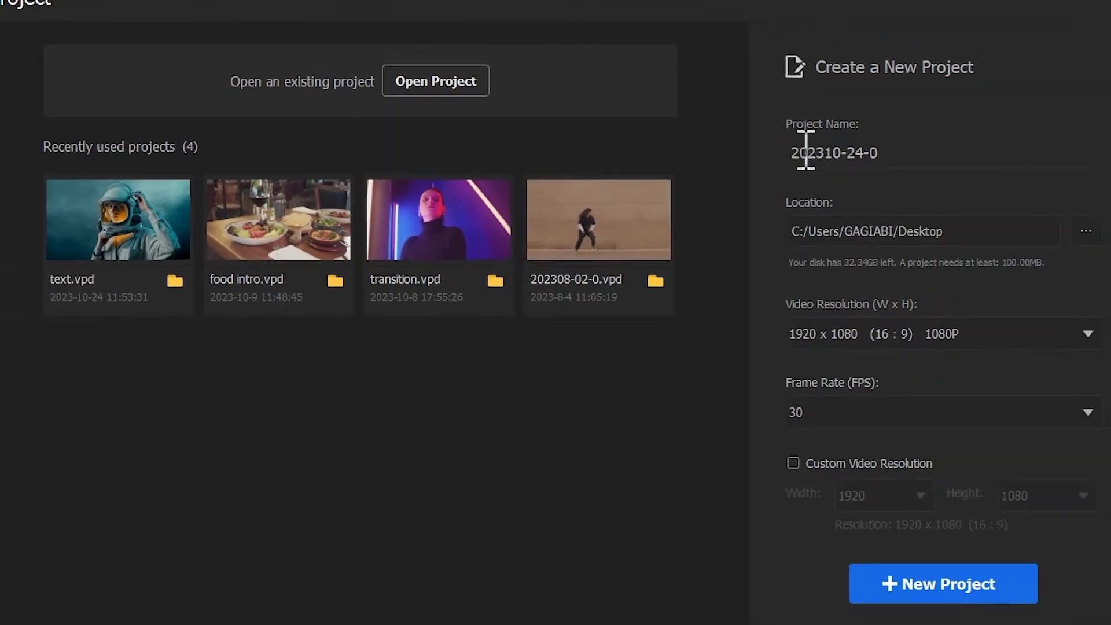
{"action": "double_click", "coordinate": [784, 162]}
{"action": "type", "text": "new"}
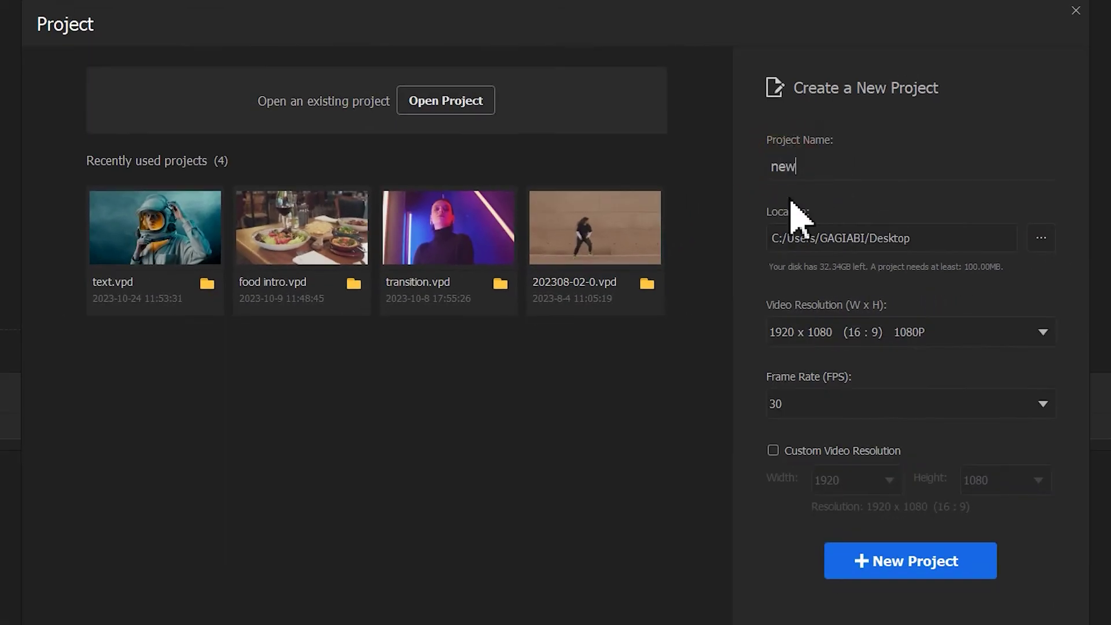
{"action": "left_click", "coordinate": [856, 573]}
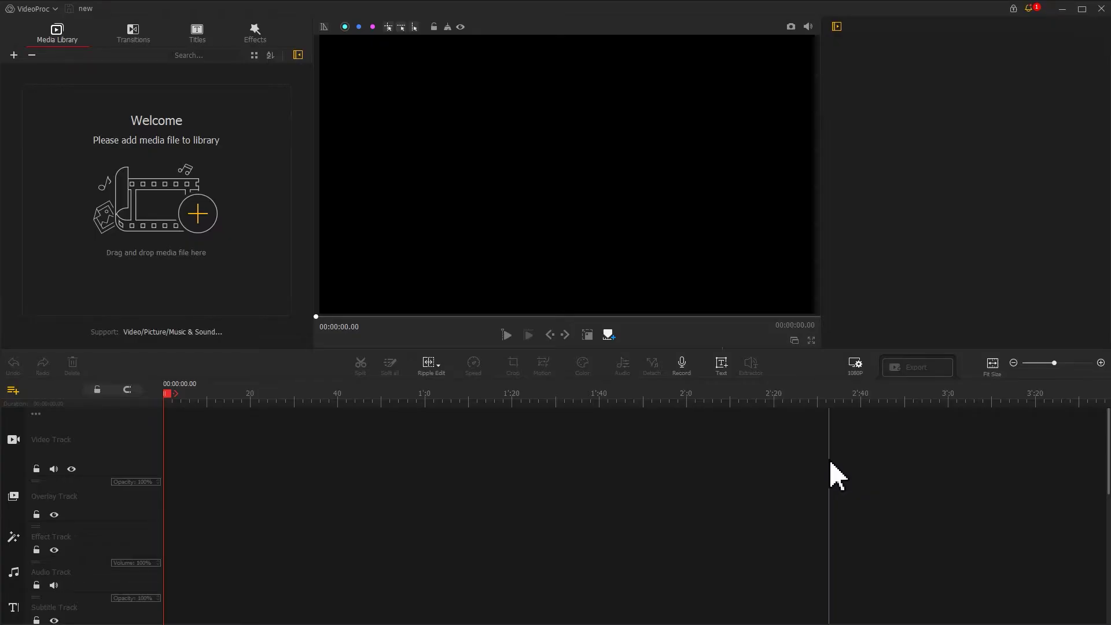
Add a title reading YOUTUBE in Tahoma Bold at font size 245
{"action": "left_click", "coordinate": [725, 370]}
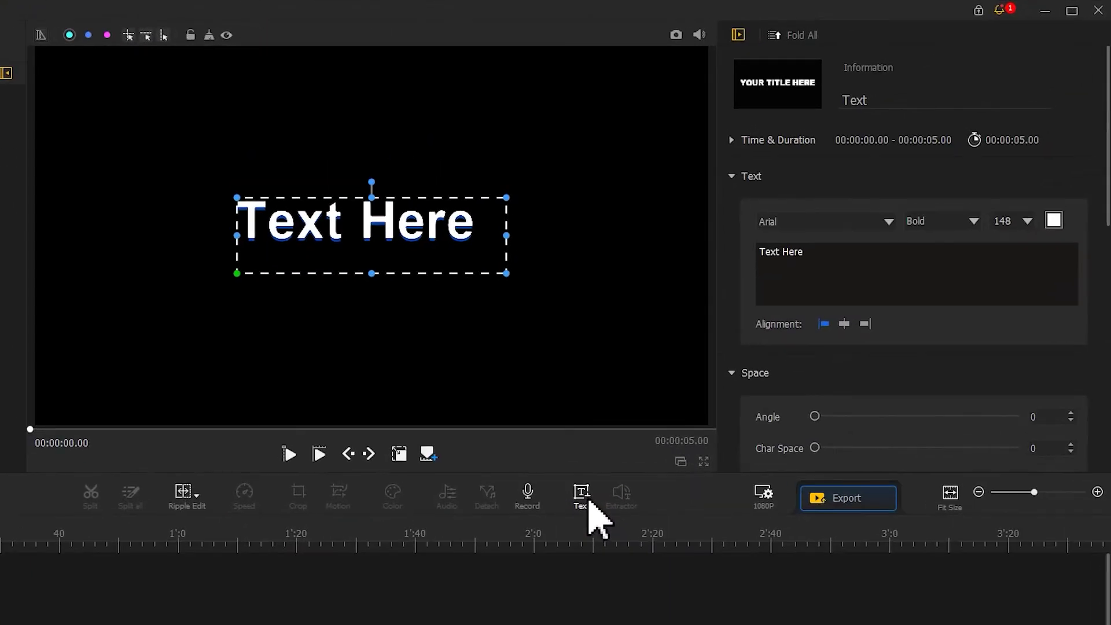
{"action": "triple_click", "coordinate": [908, 189]}
{"action": "type", "text": "YOUTUBE"}
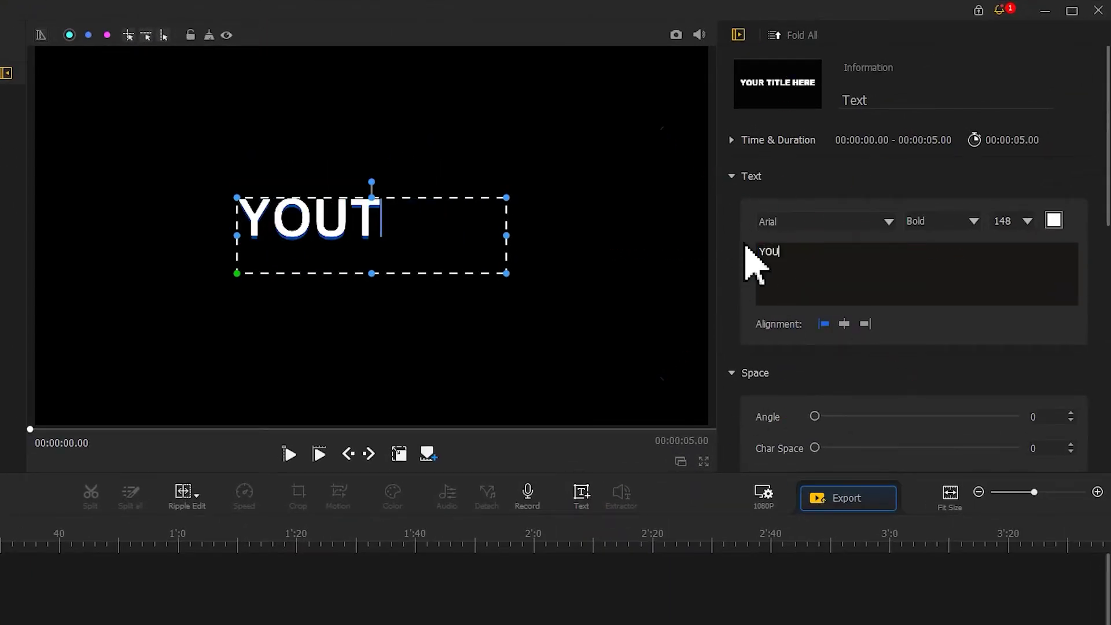
{"action": "left_click", "coordinate": [804, 221]}
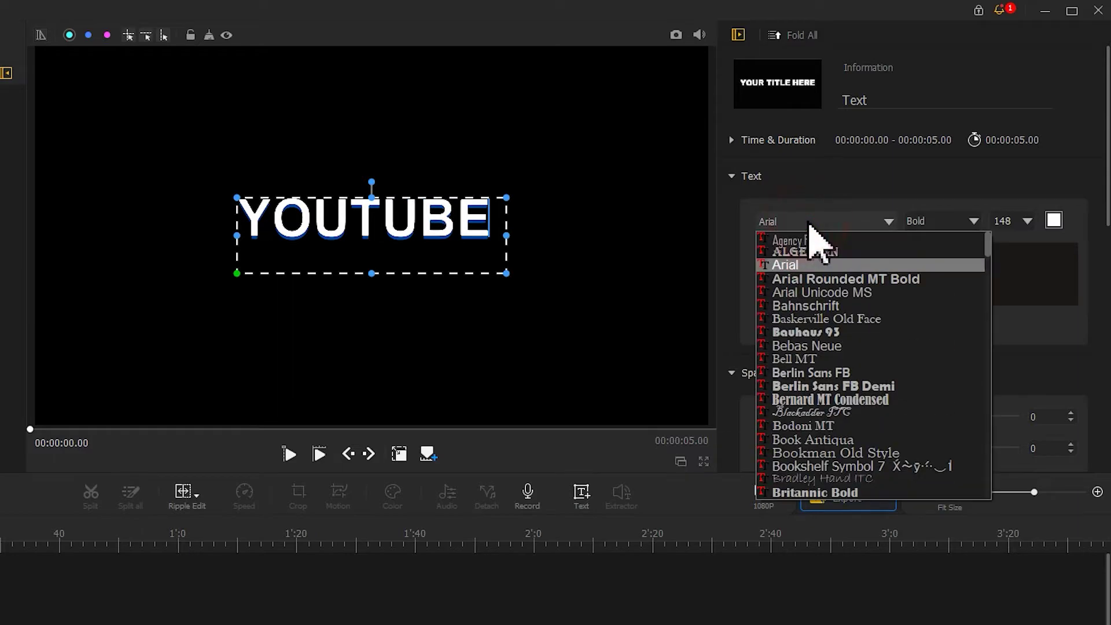
{"action": "left_click", "coordinate": [988, 246]}
{"action": "left_click_drag", "start_coordinate": [991, 250], "coordinate": [958, 474]}
{"action": "left_click", "coordinate": [887, 360]}
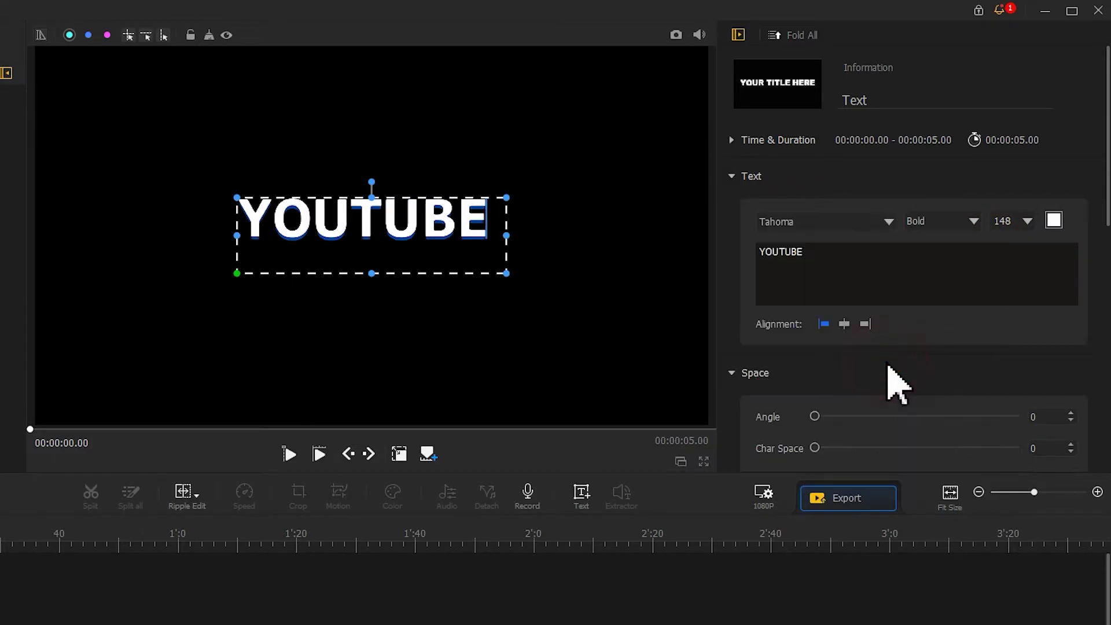
{"action": "double_click", "coordinate": [1004, 221]}
{"action": "type", "text": "248"}
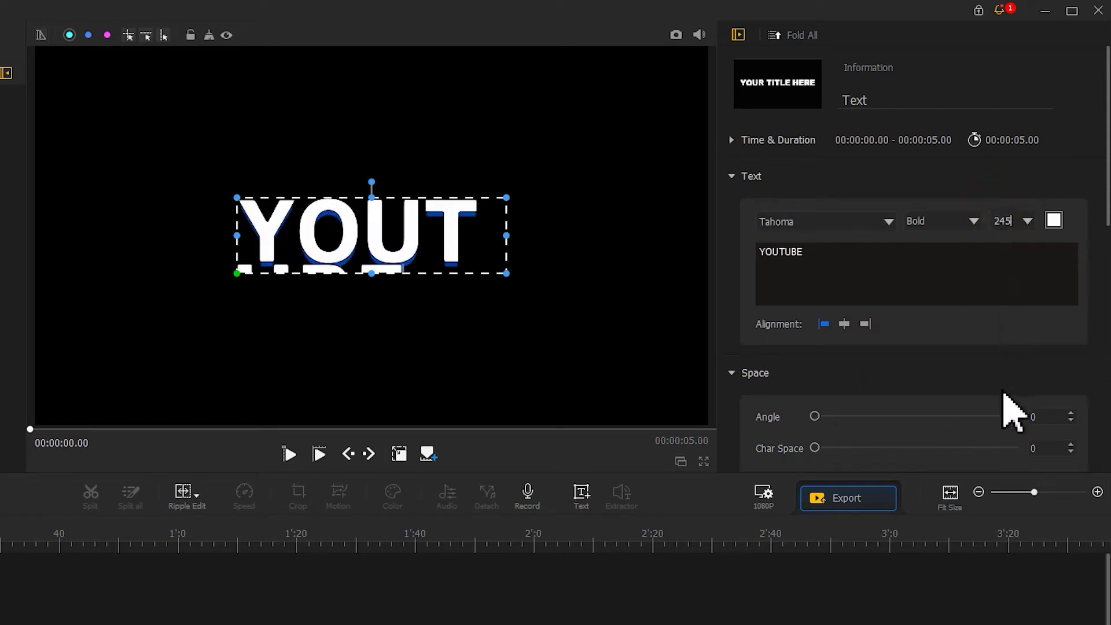
Set character spacing to 21, widen the box so YOUTUBE fits one line, and centre it
{"action": "scroll", "coordinate": [1005, 405], "scroll_direction": "down", "scroll_amount": 1}
{"action": "left_click_drag", "start_coordinate": [880, 401], "coordinate": [860, 408]}
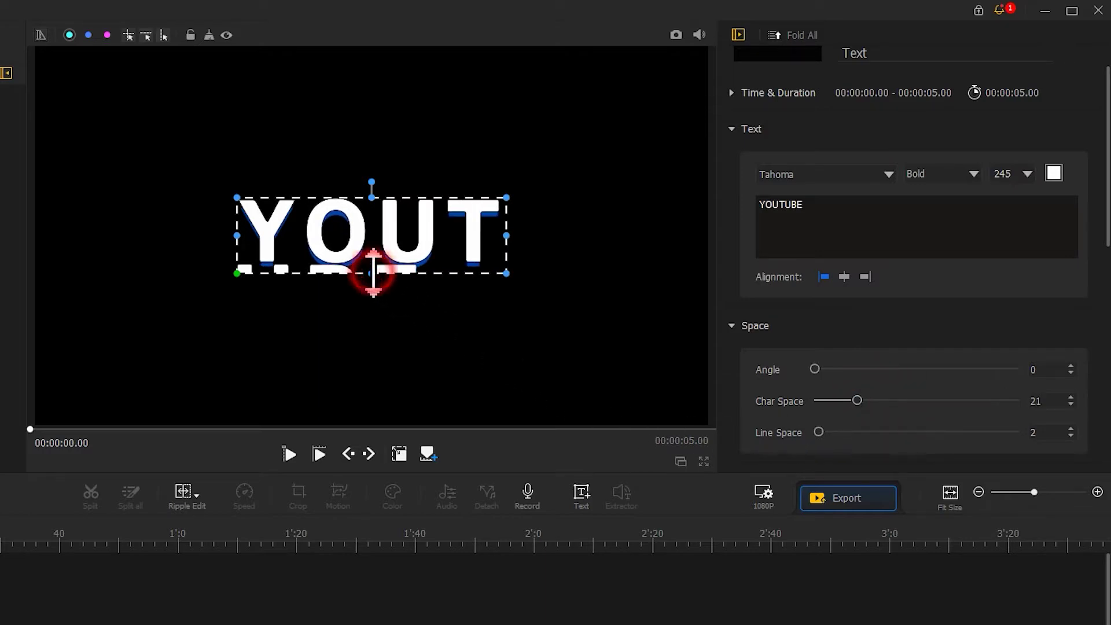
{"action": "left_click_drag", "start_coordinate": [374, 273], "coordinate": [373, 341]}
{"action": "left_click_drag", "start_coordinate": [507, 270], "coordinate": [713, 252]}
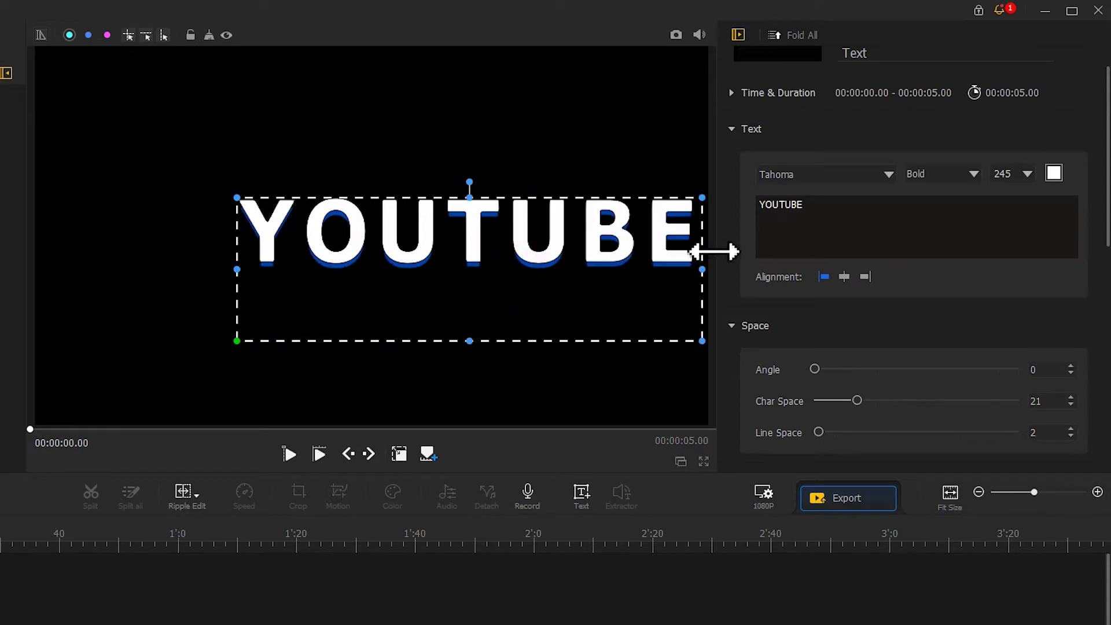
{"action": "left_click_drag", "start_coordinate": [547, 255], "coordinate": [476, 241]}
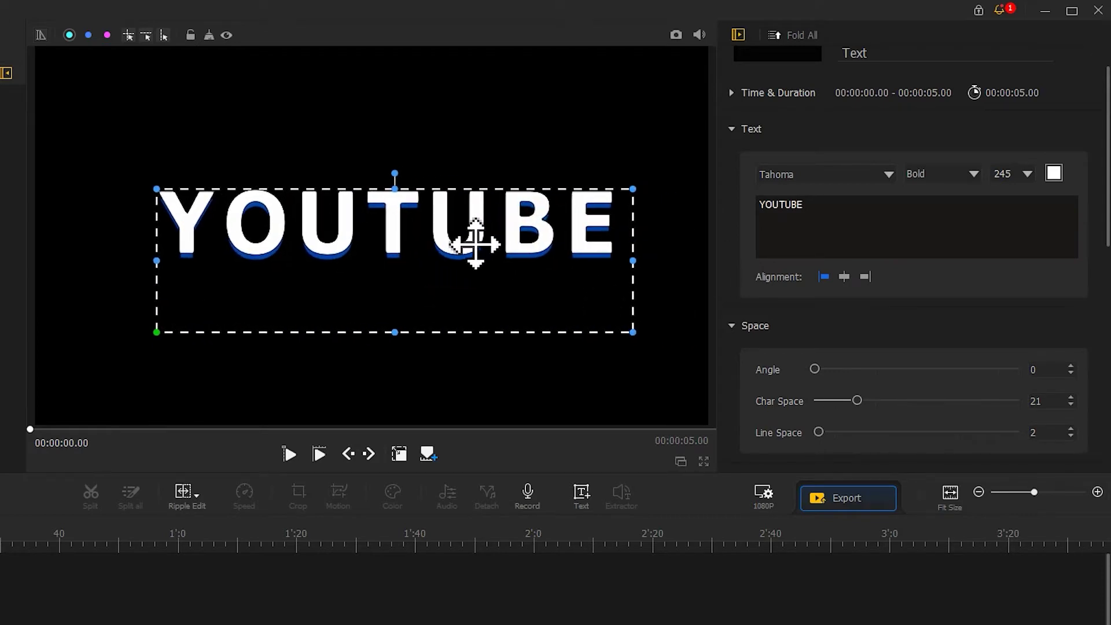
{"action": "left_click", "coordinate": [401, 454]}
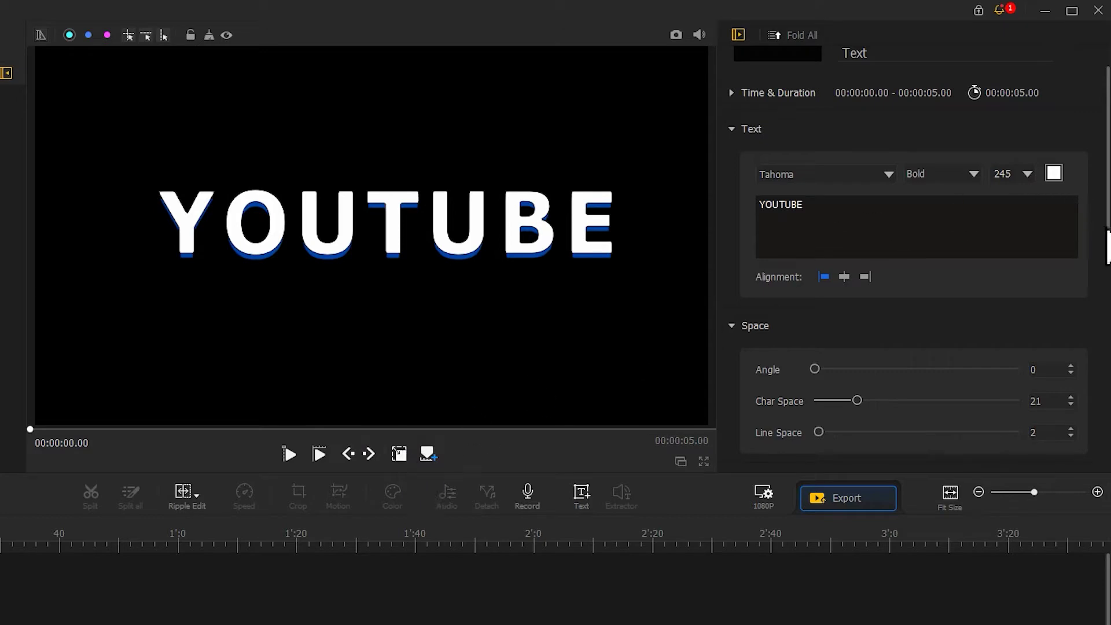
Set the YOUTUBE text shadow offset to 0 and save a snapshot of the plain white title
{"action": "scroll", "coordinate": [1041, 460], "scroll_direction": "down", "scroll_amount": 6}
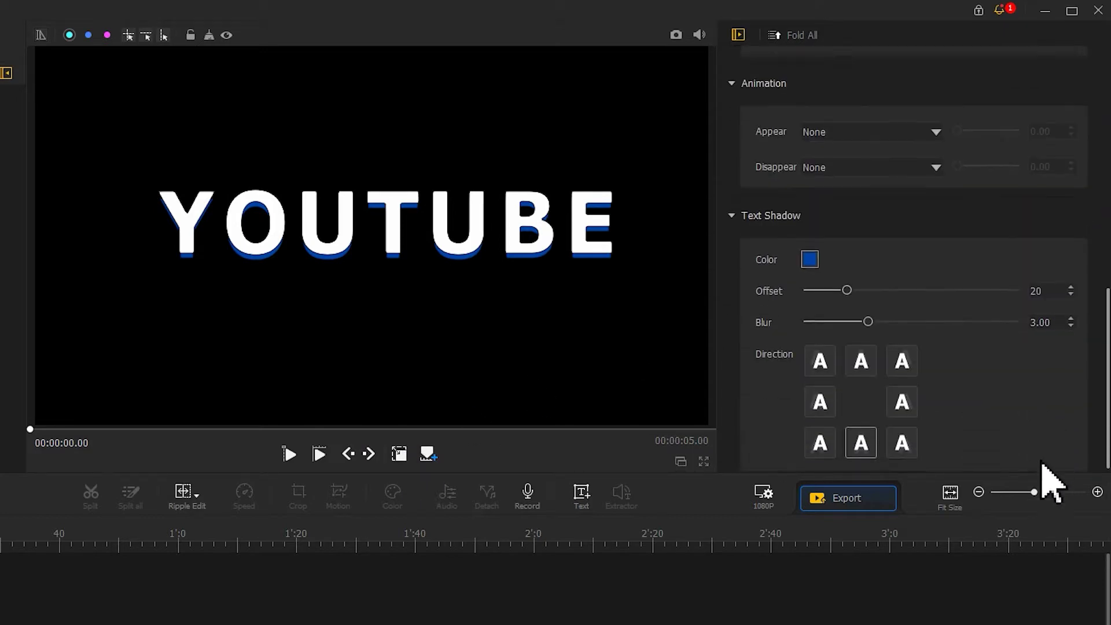
{"action": "left_click_drag", "start_coordinate": [847, 283], "coordinate": [741, 281]}
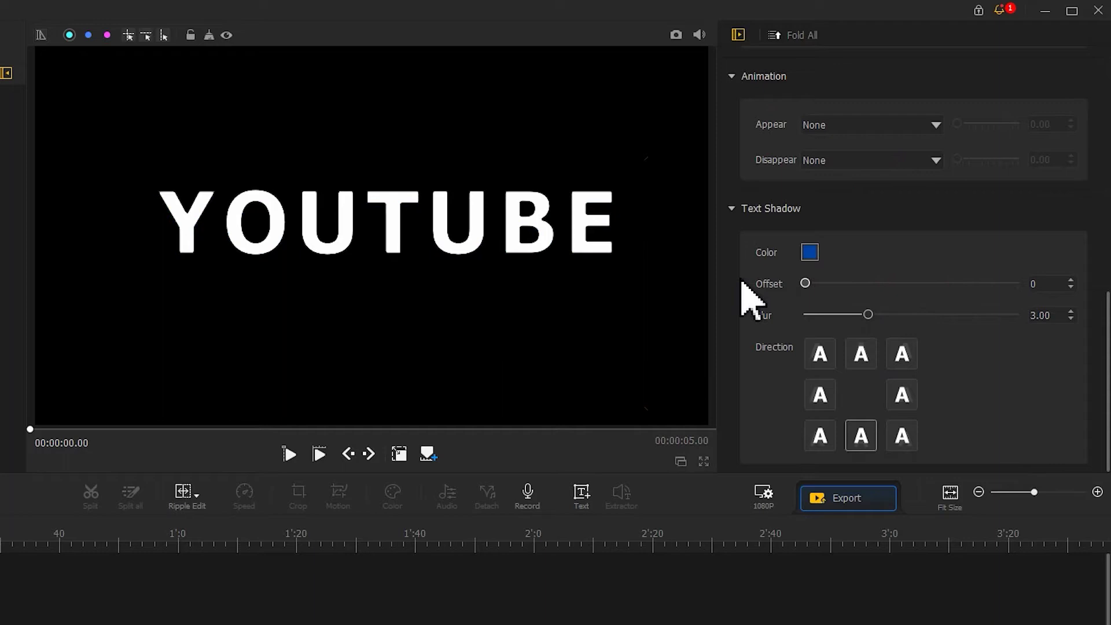
{"action": "left_click", "coordinate": [676, 35]}
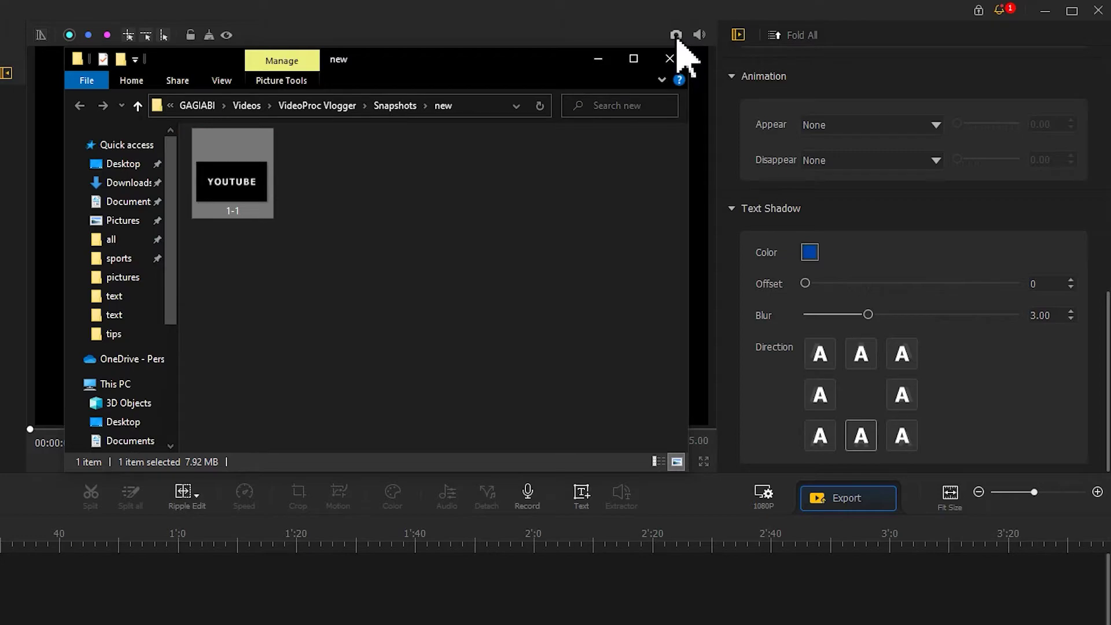
{"action": "left_click", "coordinate": [670, 58]}
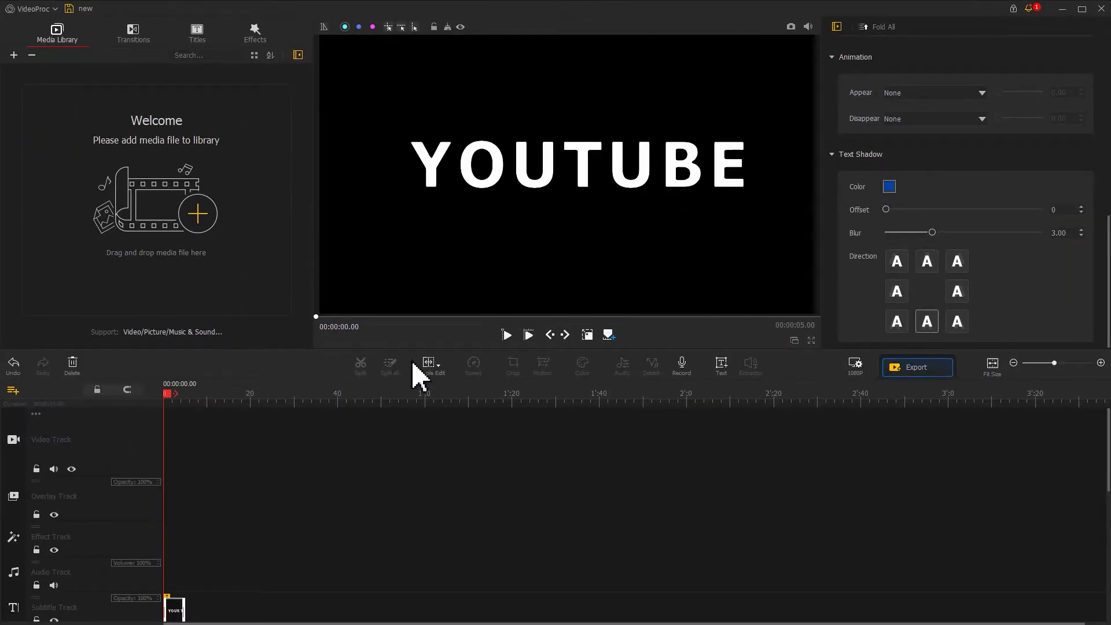
{"action": "scroll", "coordinate": [141, 527], "scroll_direction": "down", "scroll_amount": 3}
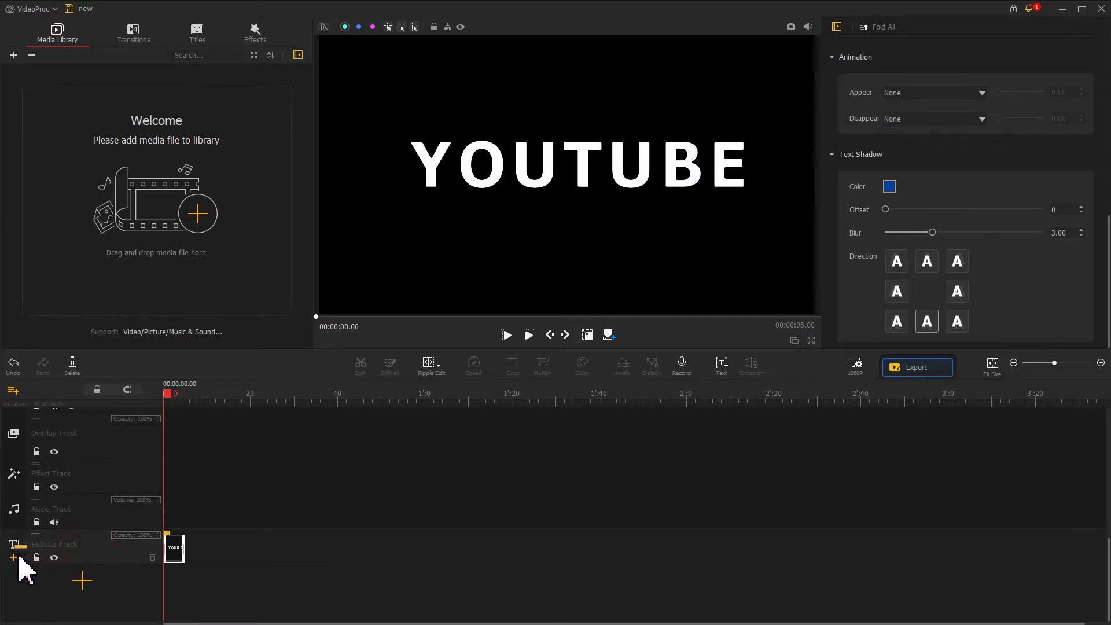
Add a second subtitle track and place the orange-outlined Title 6 template on it
{"action": "left_click", "coordinate": [13, 557]}
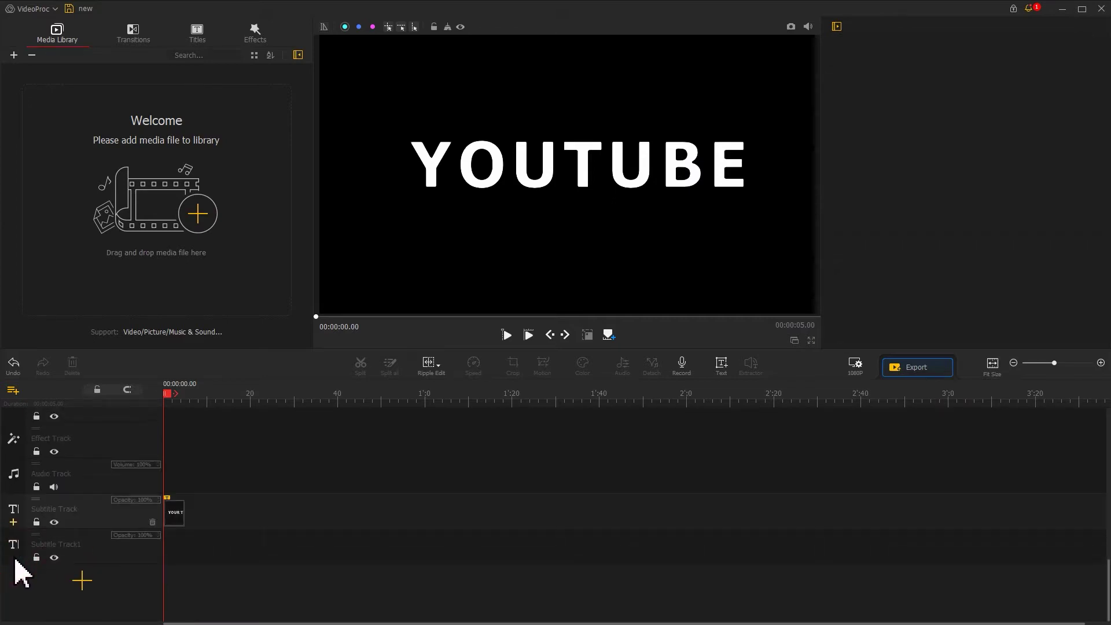
{"action": "left_click", "coordinate": [197, 36]}
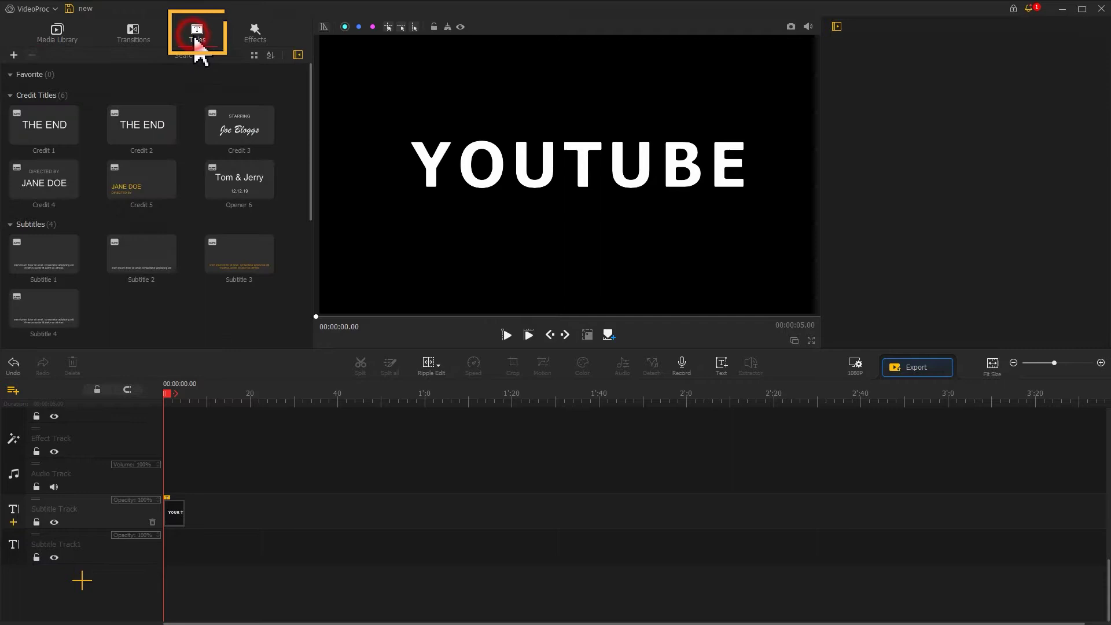
{"action": "left_click_drag", "start_coordinate": [310, 117], "coordinate": [290, 303]}
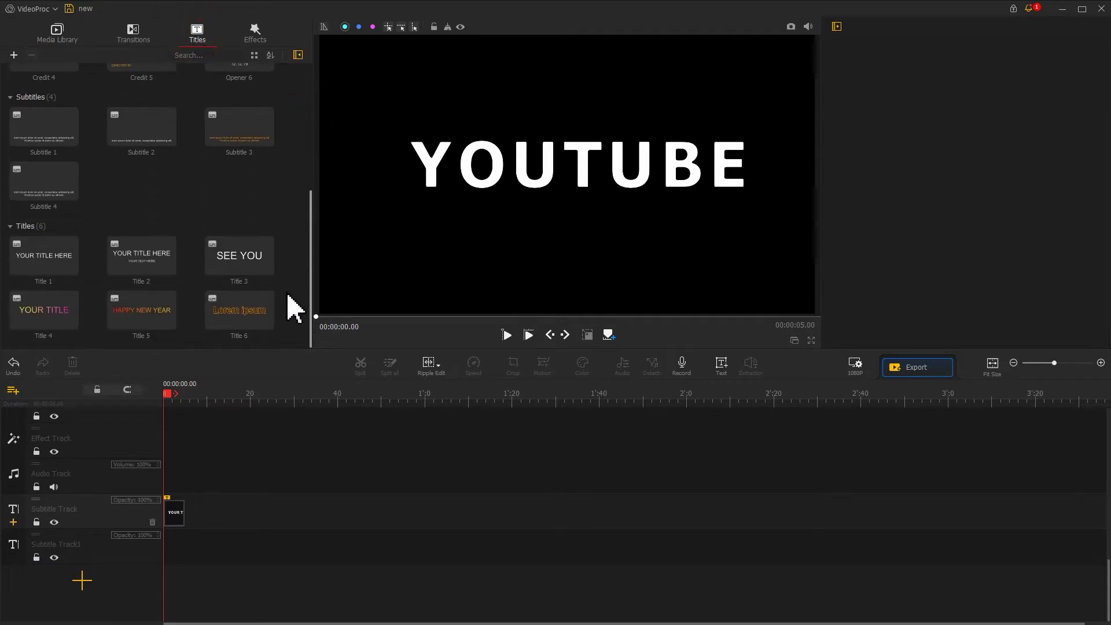
{"action": "left_click_drag", "start_coordinate": [223, 320], "coordinate": [176, 566]}
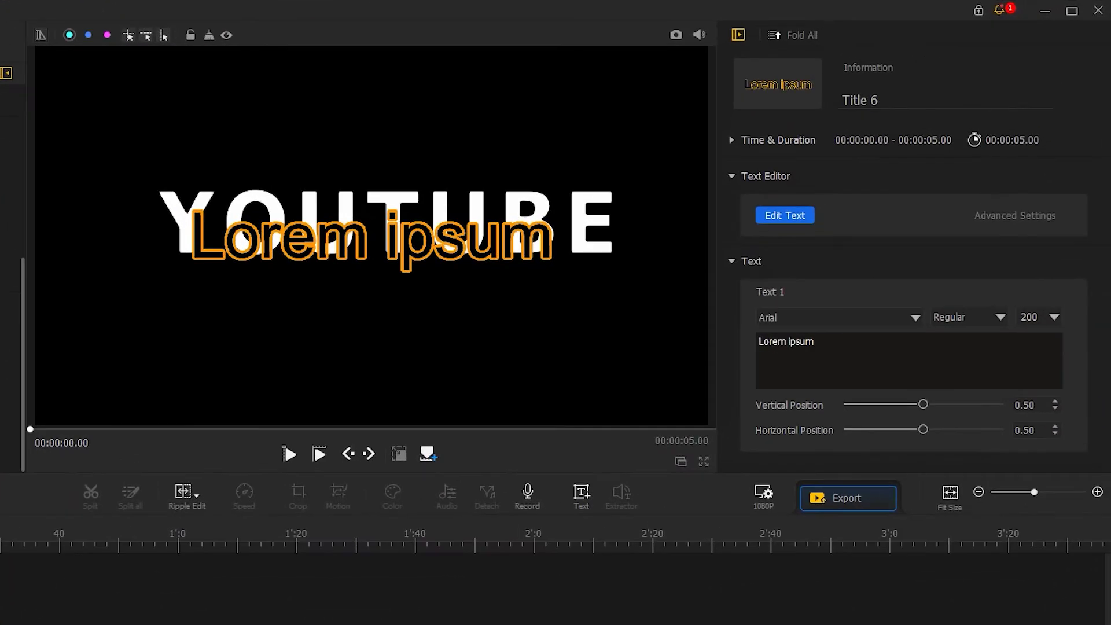
Replace the Title 6 placeholder text with YOUTUBE in Tahoma
{"action": "left_click_drag", "start_coordinate": [842, 346], "coordinate": [744, 359]}
{"action": "type", "text": "YOUTUBE"}
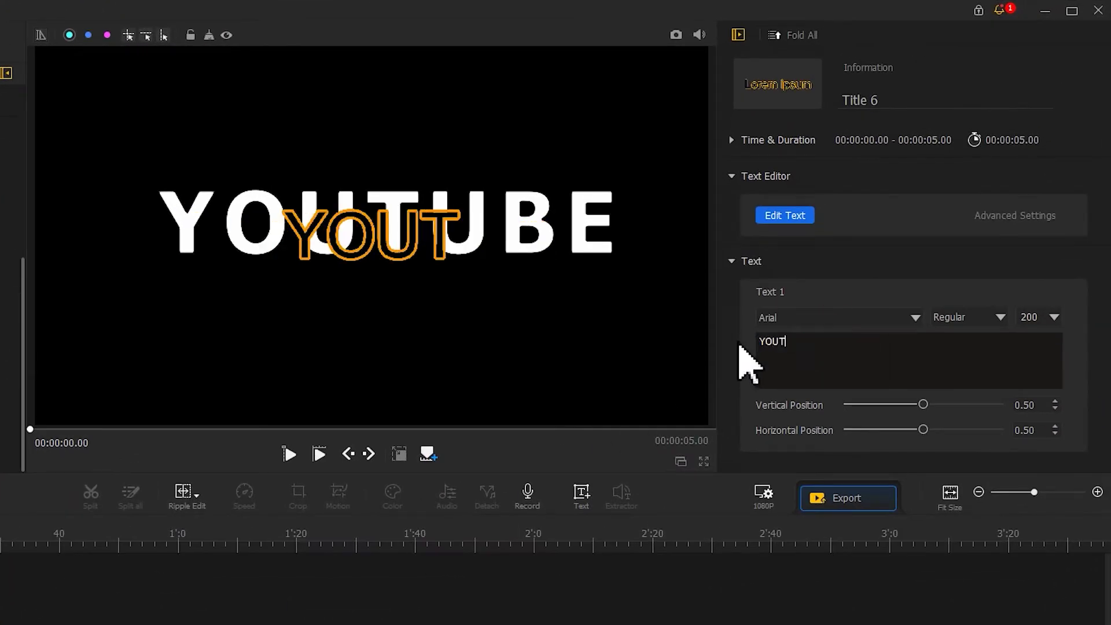
{"action": "left_click", "coordinate": [788, 318]}
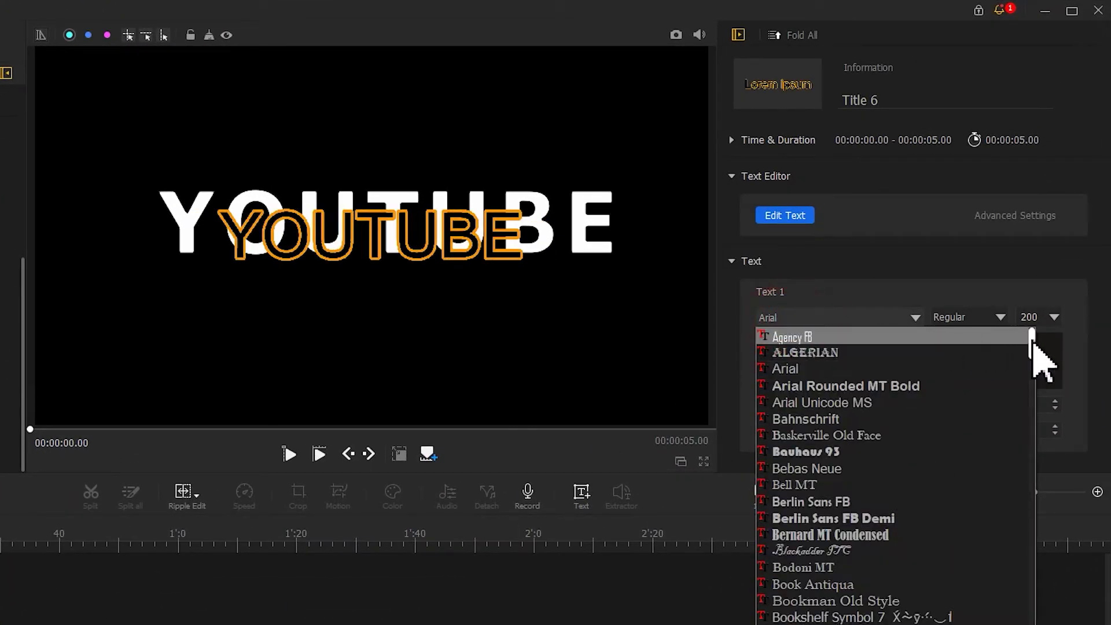
{"action": "left_click_drag", "start_coordinate": [1033, 345], "coordinate": [1032, 596]}
{"action": "left_click", "coordinate": [879, 551]}
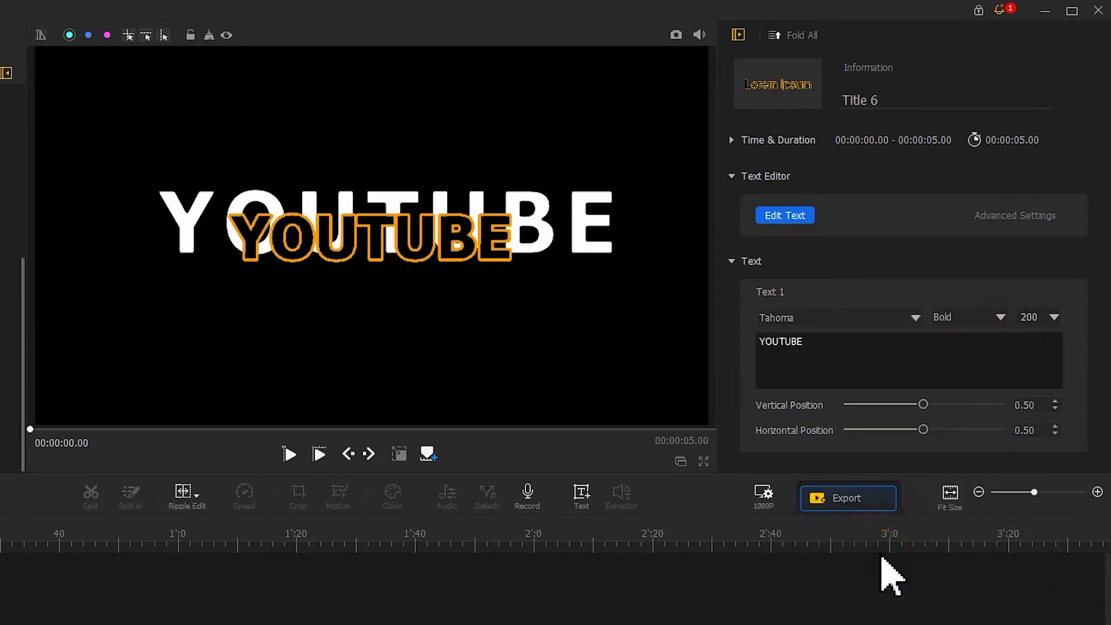
Set the outline title's font size to 278 and letter spacing to 37
{"action": "type", "text": "278"}
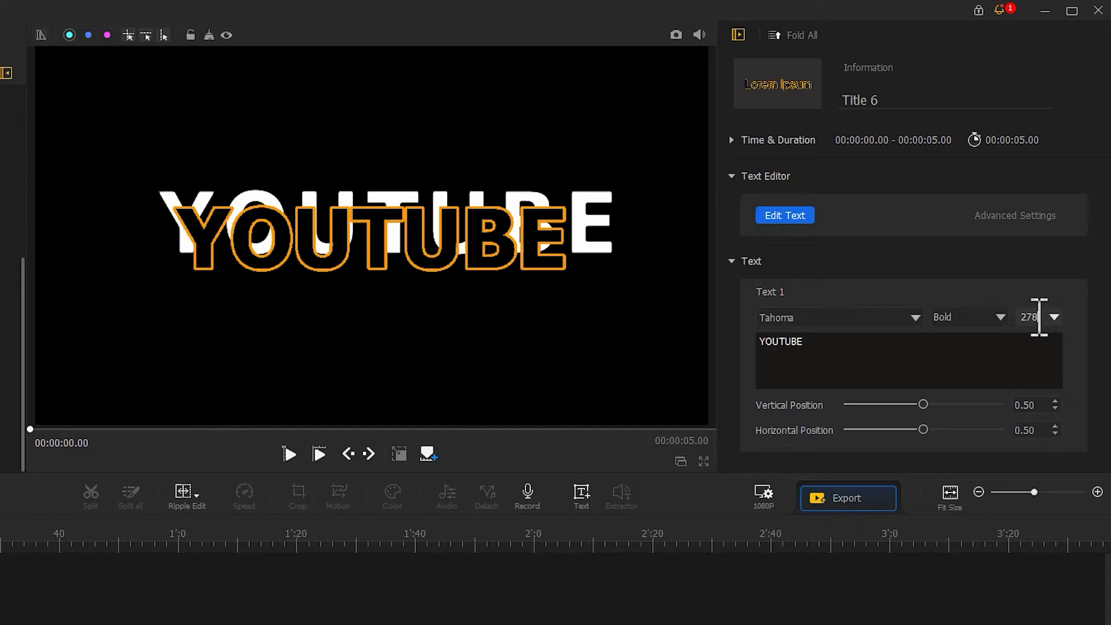
{"action": "left_click", "coordinate": [799, 219]}
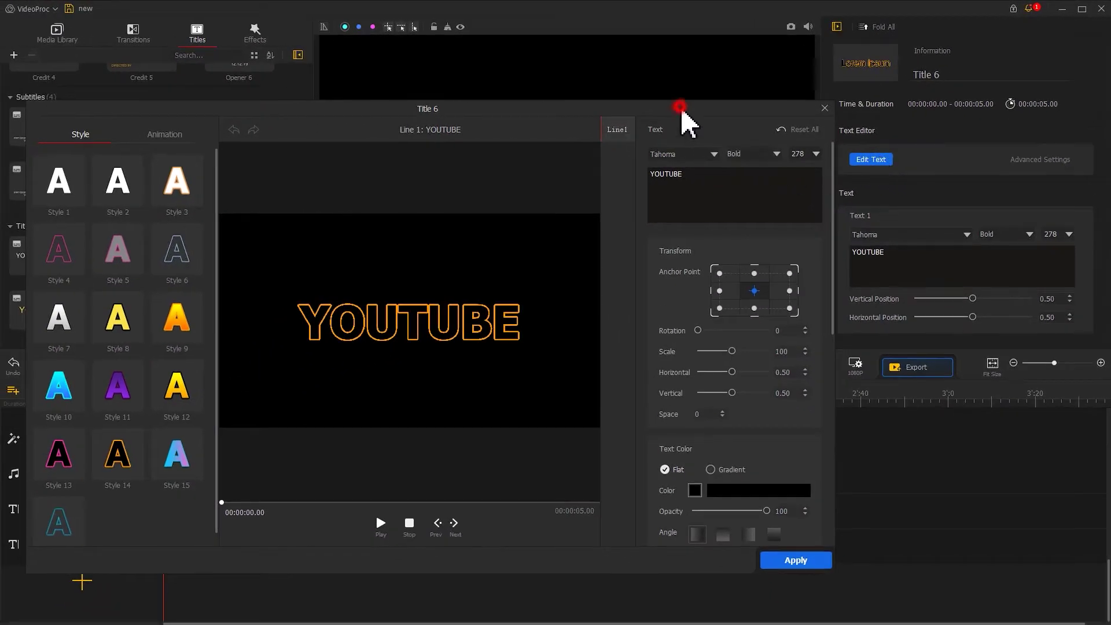
{"action": "left_click_drag", "start_coordinate": [682, 108], "coordinate": [858, 35]}
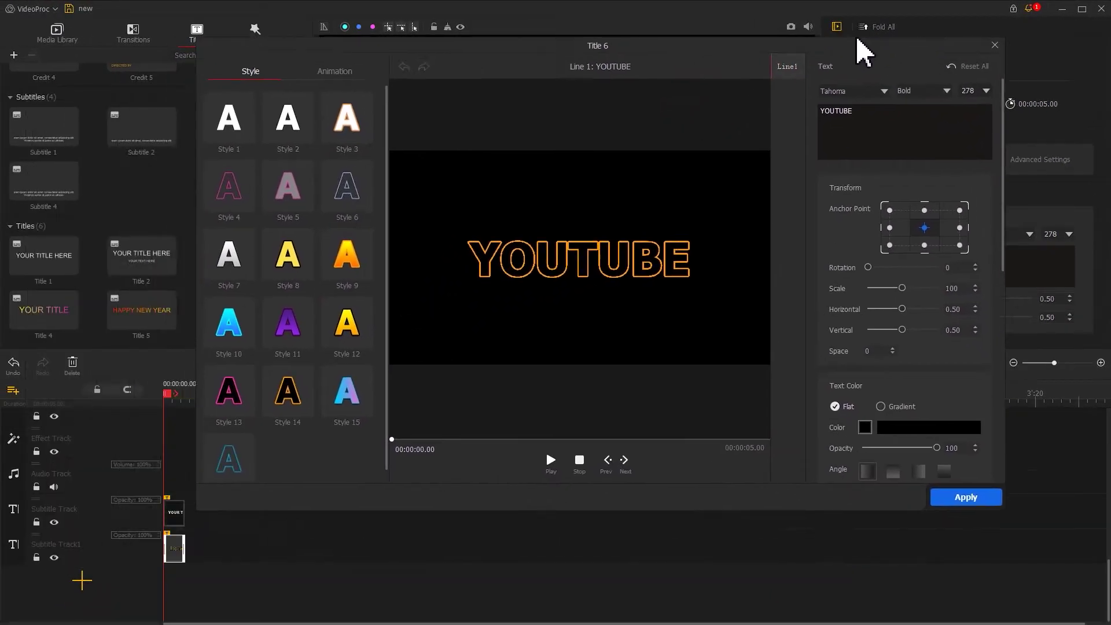
{"action": "left_click", "coordinate": [877, 341]}
{"action": "type", "text": "37"}
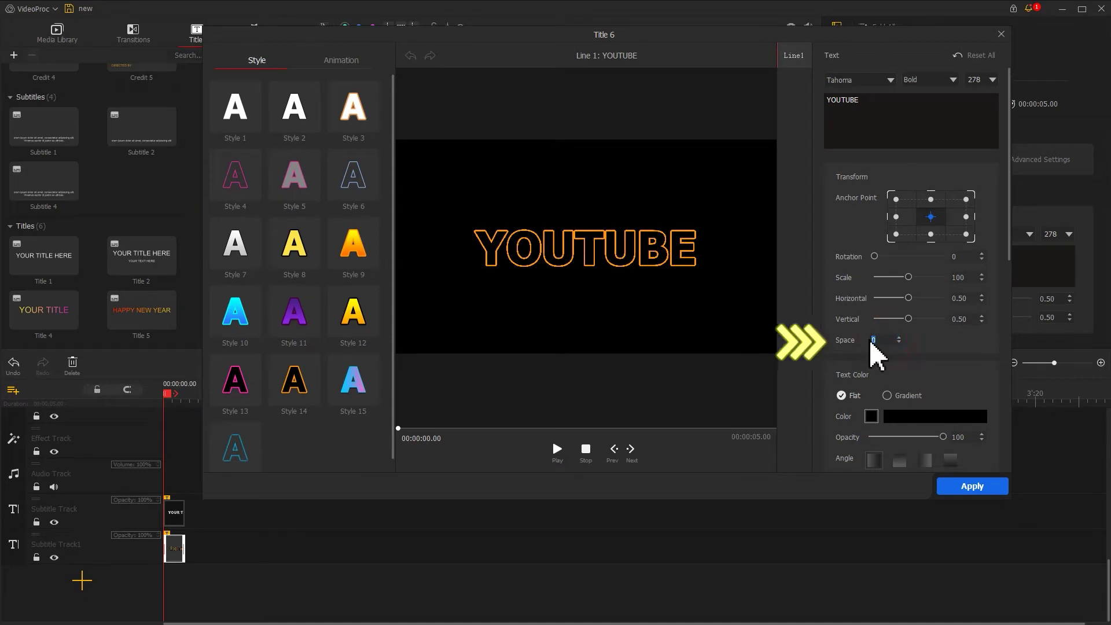
{"action": "key", "text": "Return"}
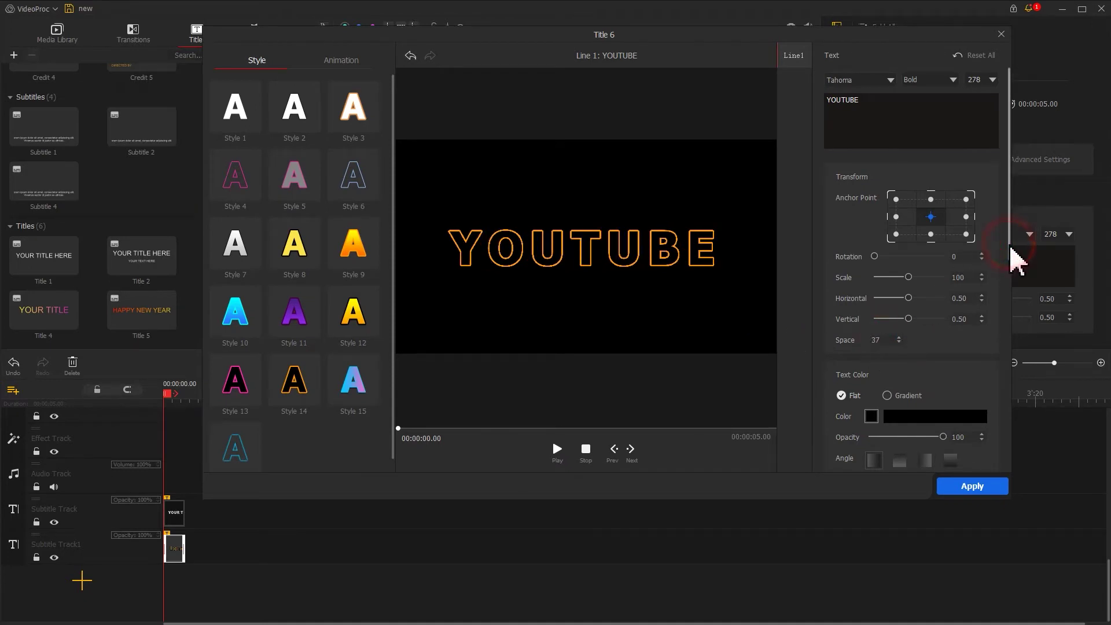
Change the title's text border colour to white and apply the changes
{"action": "left_click_drag", "start_coordinate": [1012, 255], "coordinate": [992, 360]}
{"action": "left_click", "coordinate": [869, 297]}
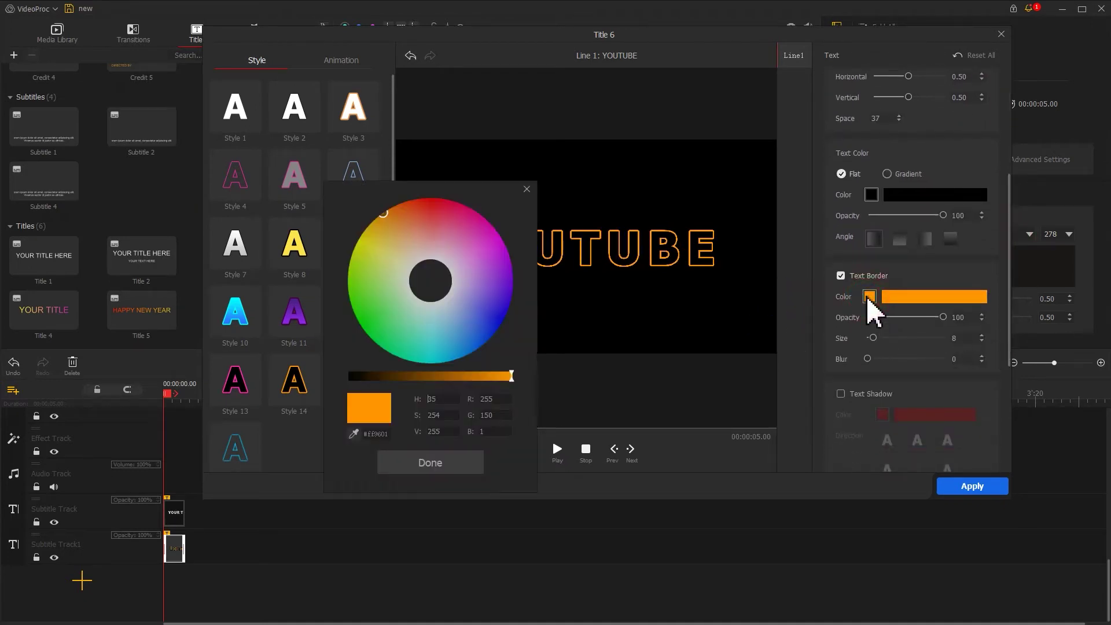
{"action": "left_click_drag", "start_coordinate": [440, 347], "coordinate": [441, 294]}
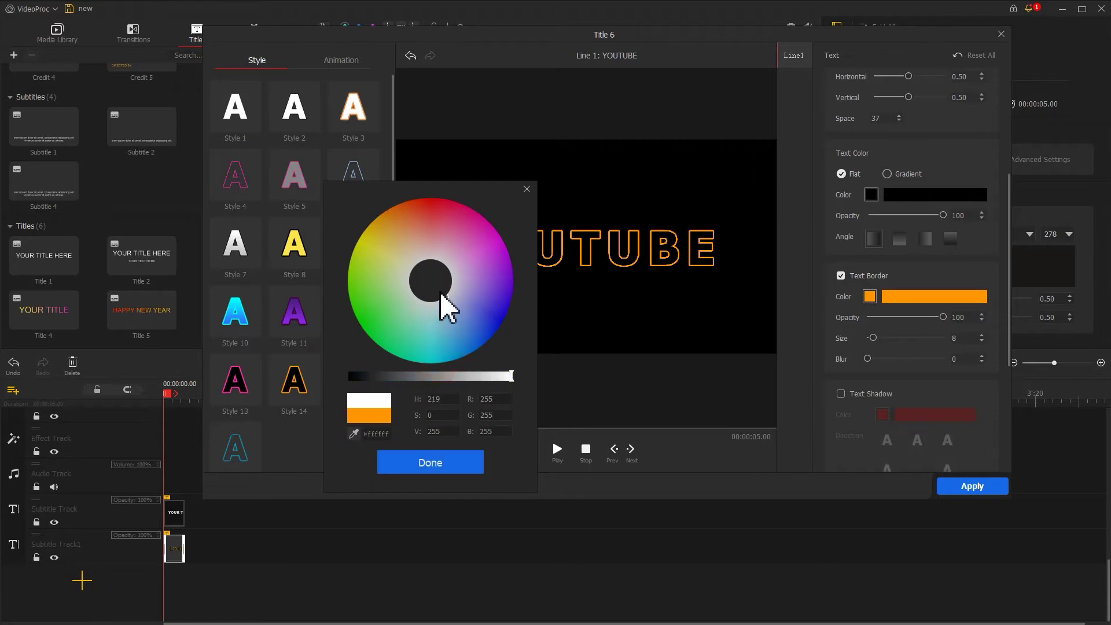
{"action": "left_click", "coordinate": [443, 463]}
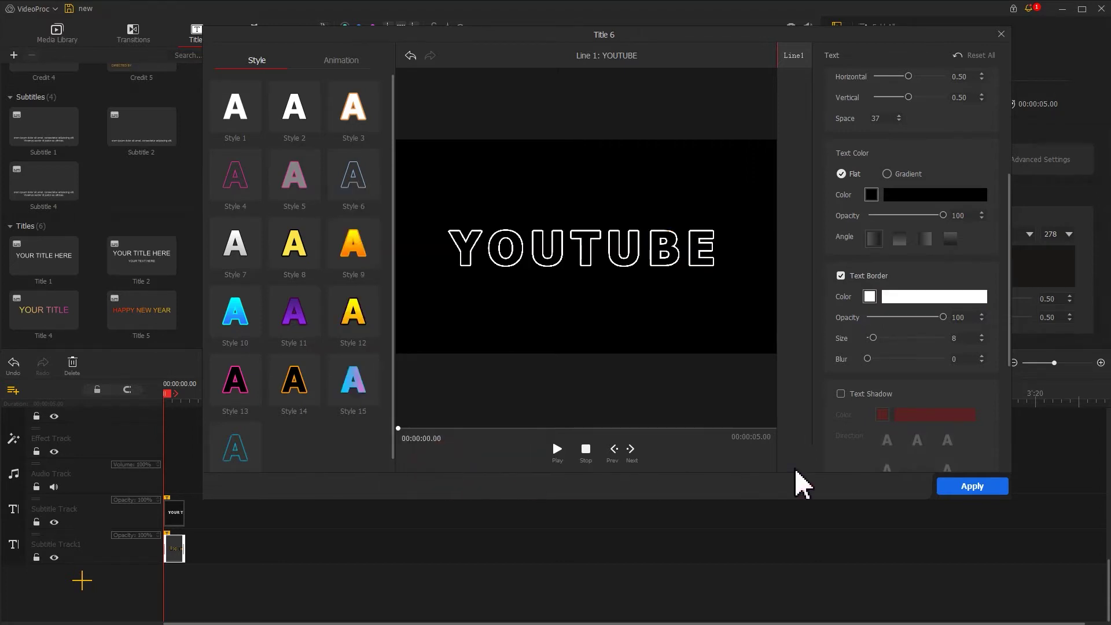
{"action": "left_click", "coordinate": [978, 488]}
Move the title clip to 00:00:10.60 and save snapshots reading YOUTUBE and TIKTOK
{"action": "left_click_drag", "start_coordinate": [178, 559], "coordinate": [226, 553]}
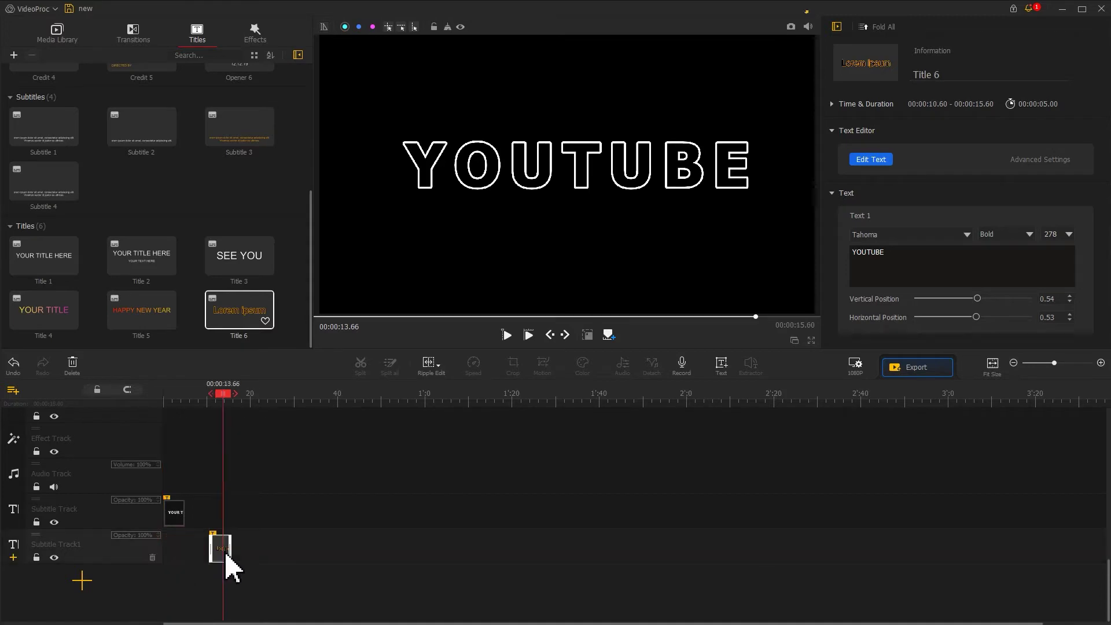
{"action": "left_click", "coordinate": [791, 27]}
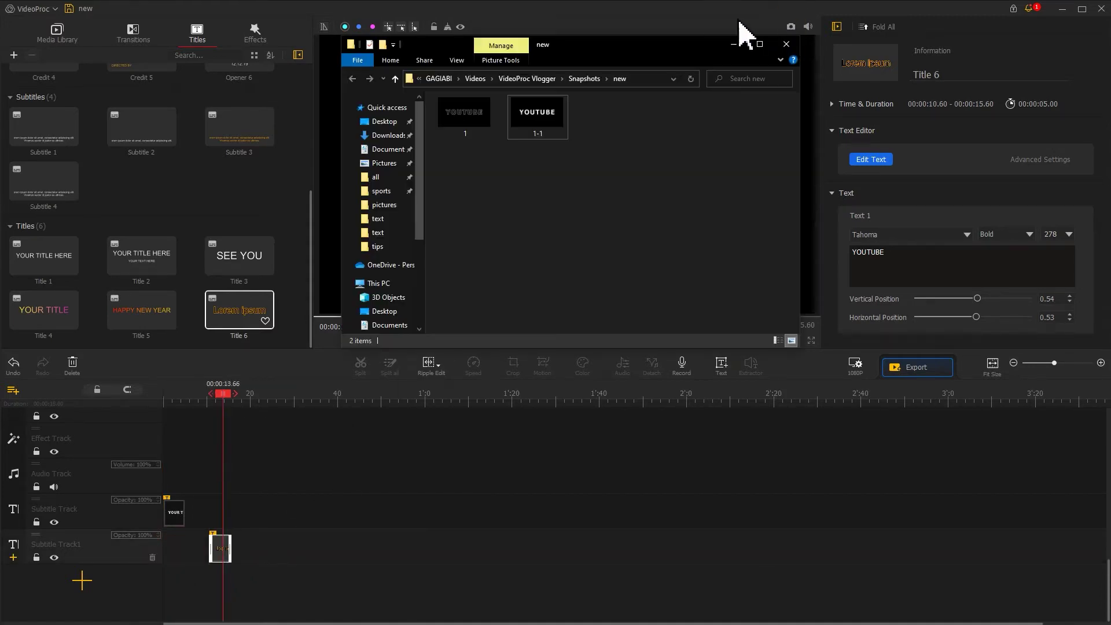
{"action": "left_click", "coordinate": [739, 22]}
{"action": "left_click_drag", "start_coordinate": [861, 255], "coordinate": [855, 253]}
{"action": "type", "text": "TIKTOK"}
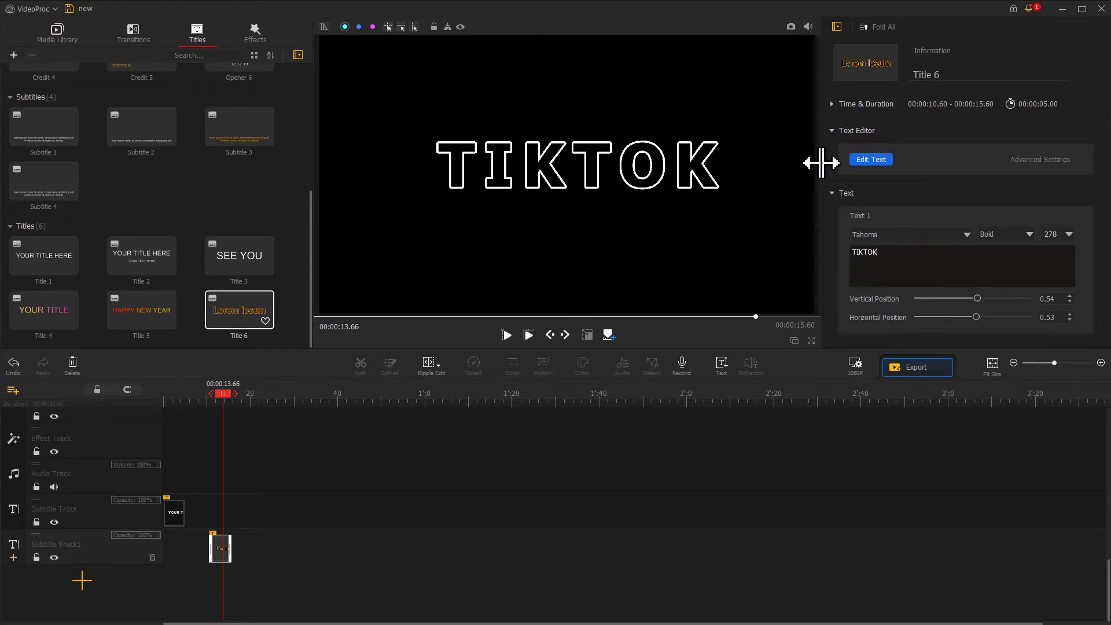
{"action": "left_click", "coordinate": [791, 27]}
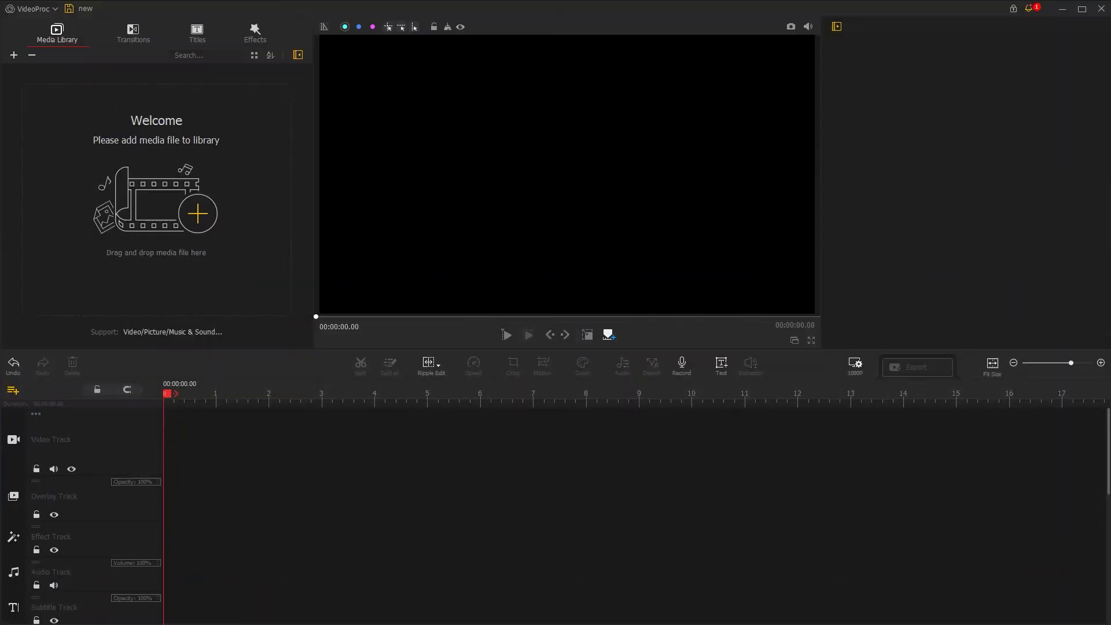
Import the media files, putting paper crumble on the video track and music on the audio track
{"action": "left_click_drag", "start_coordinate": [203, 276], "coordinate": [182, 243]}
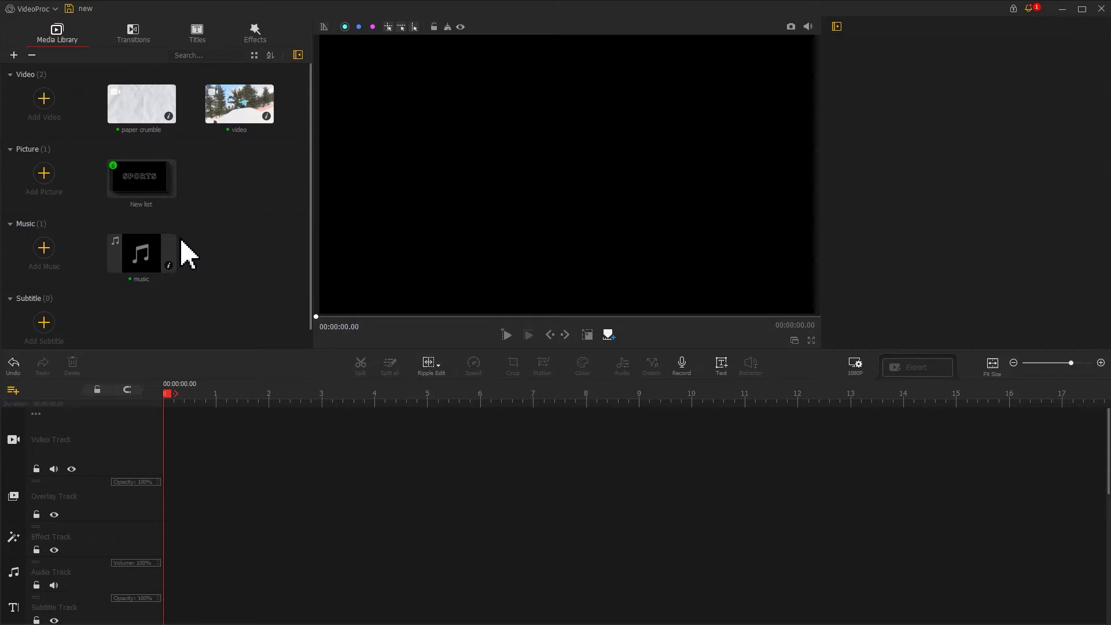
{"action": "left_click_drag", "start_coordinate": [146, 125], "coordinate": [138, 428]}
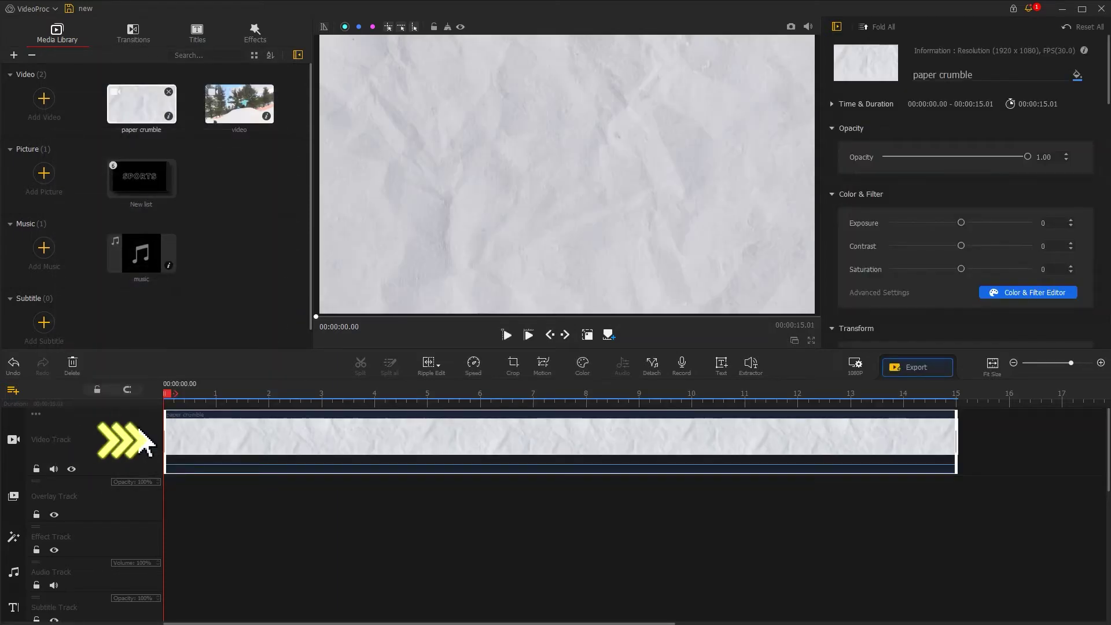
{"action": "left_click_drag", "start_coordinate": [116, 272], "coordinate": [142, 553]}
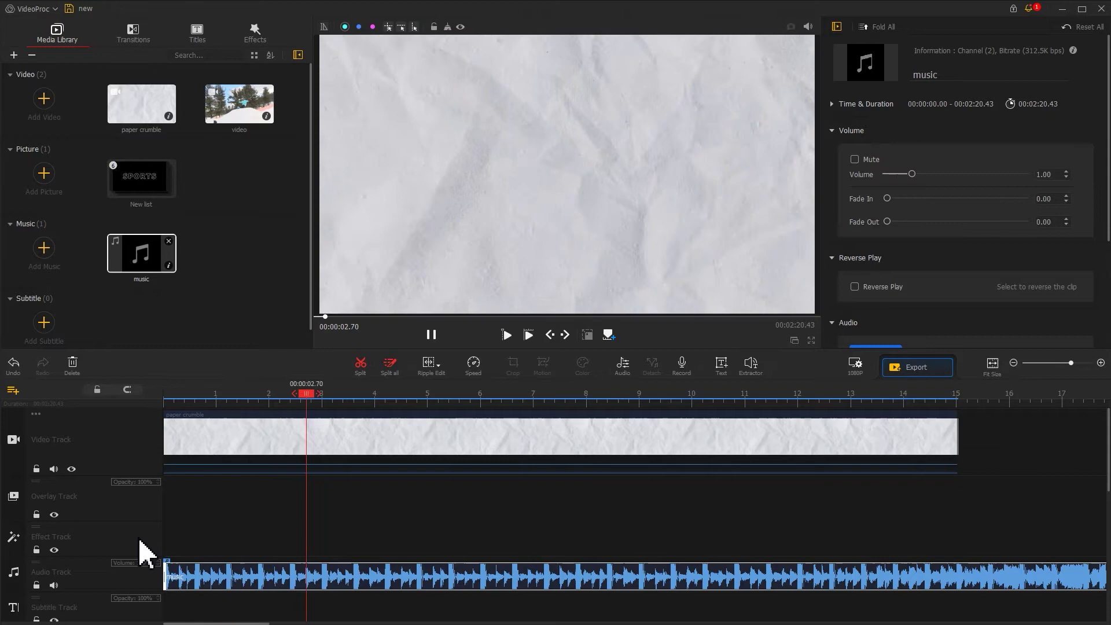
Set the paper crumble background clip to 2x linear speed
{"action": "key", "text": "space"}
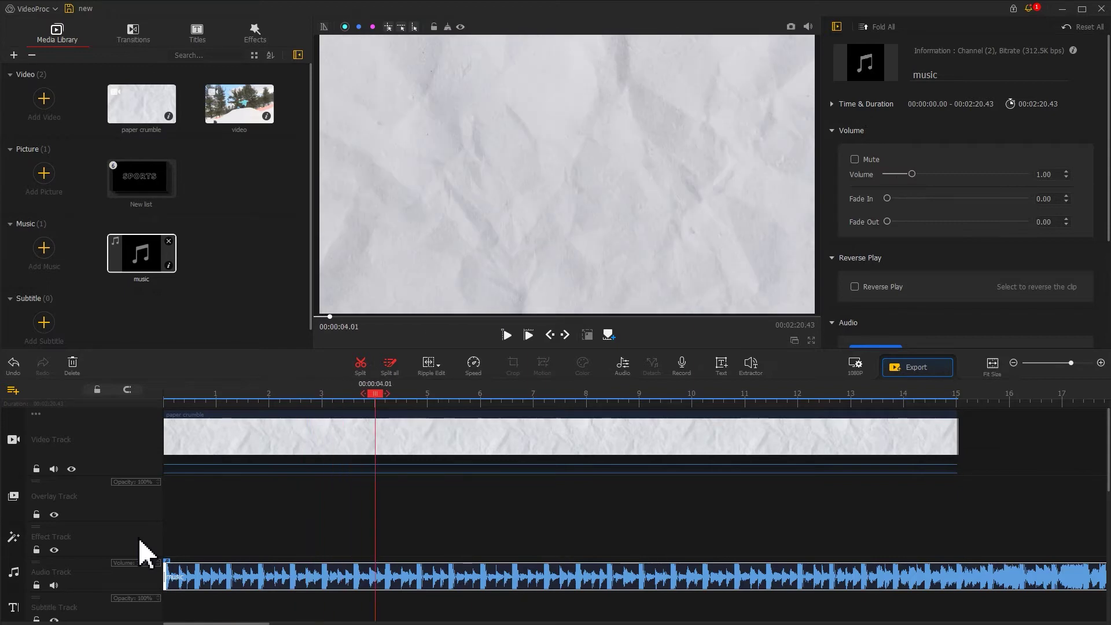
{"action": "left_click", "coordinate": [299, 446]}
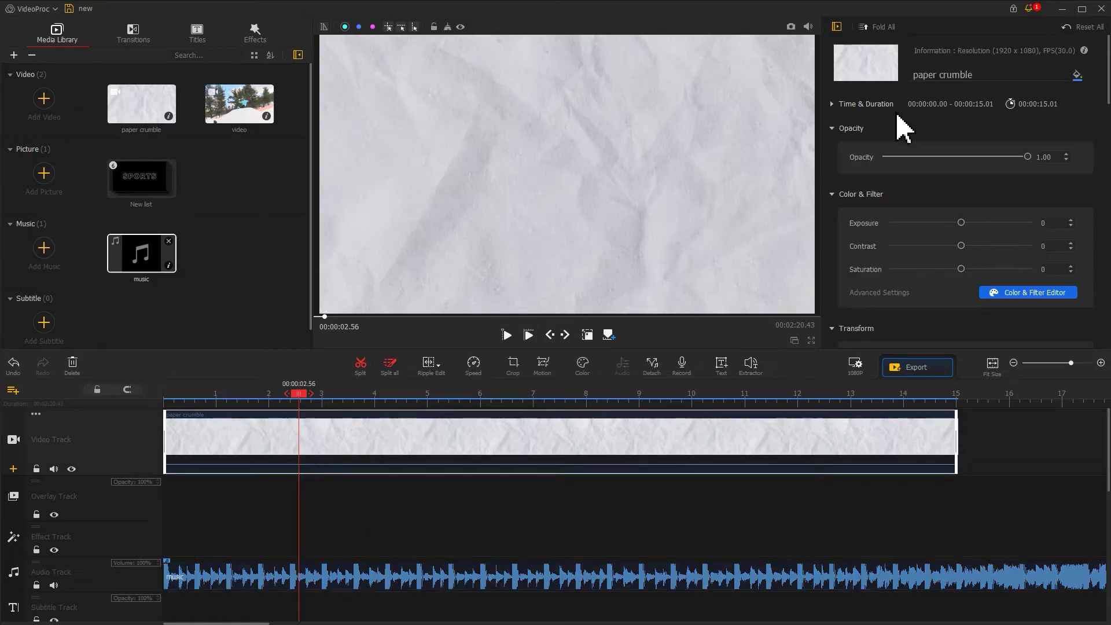
{"action": "scroll", "coordinate": [1097, 189], "scroll_direction": "down", "scroll_amount": 10}
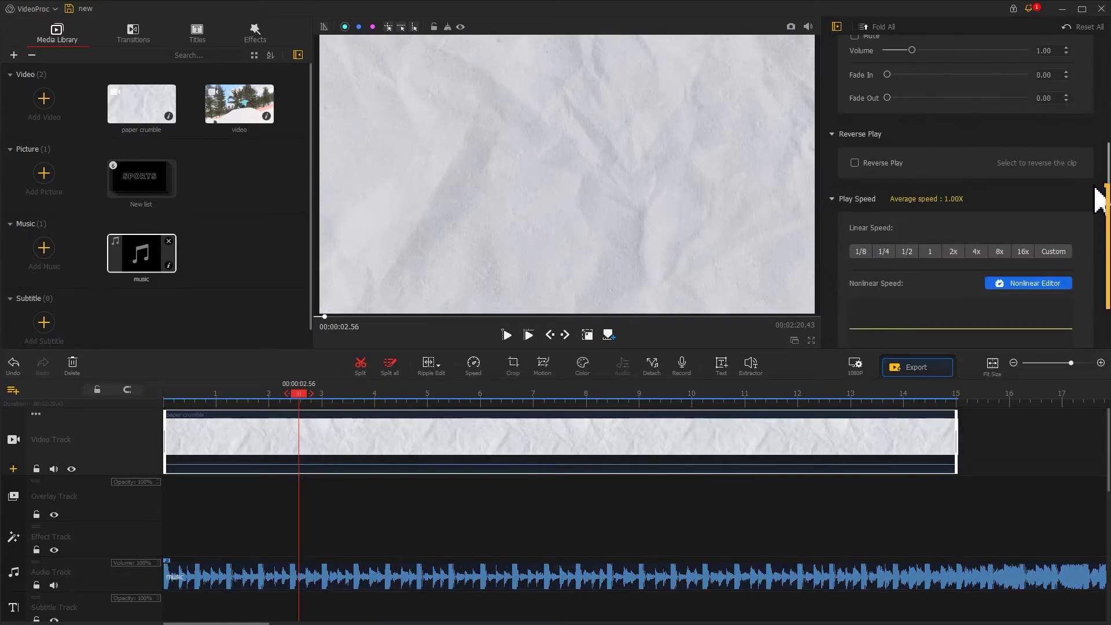
{"action": "left_click", "coordinate": [952, 254]}
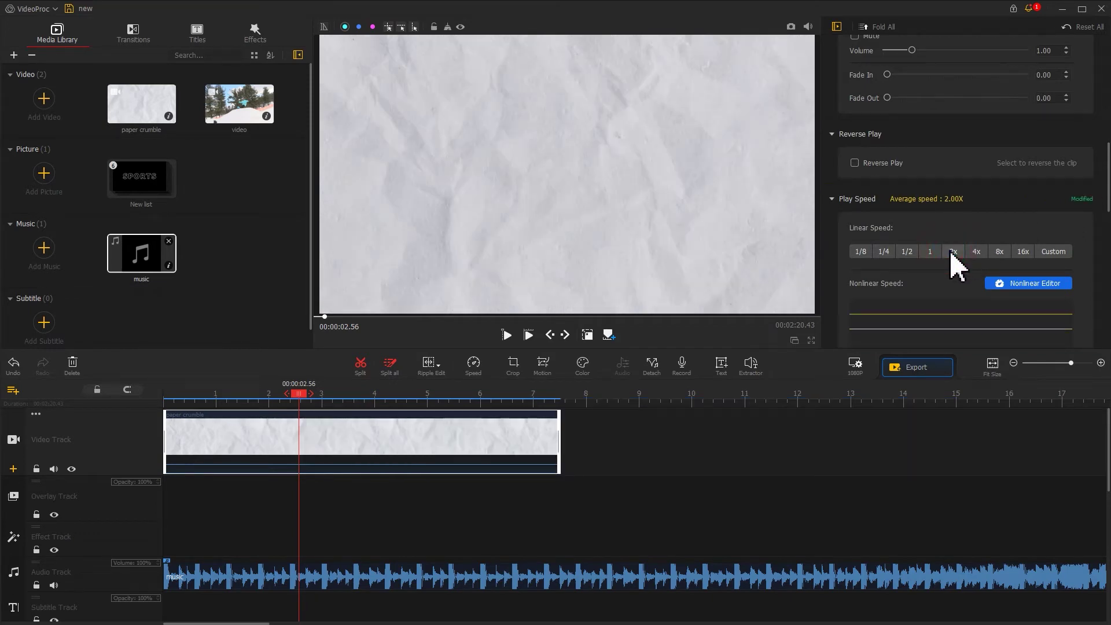
Trim the background to end at 00:00:06.96 and cut and delete the music beyond it
{"action": "left_click", "coordinate": [510, 394]}
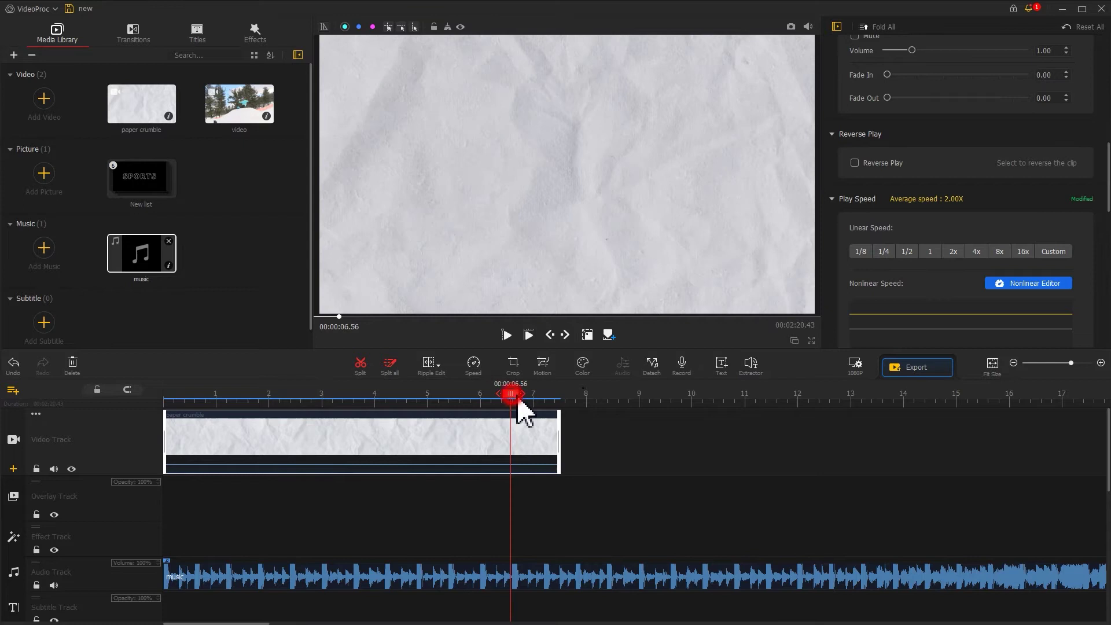
{"action": "left_click_drag", "start_coordinate": [518, 400], "coordinate": [533, 398]}
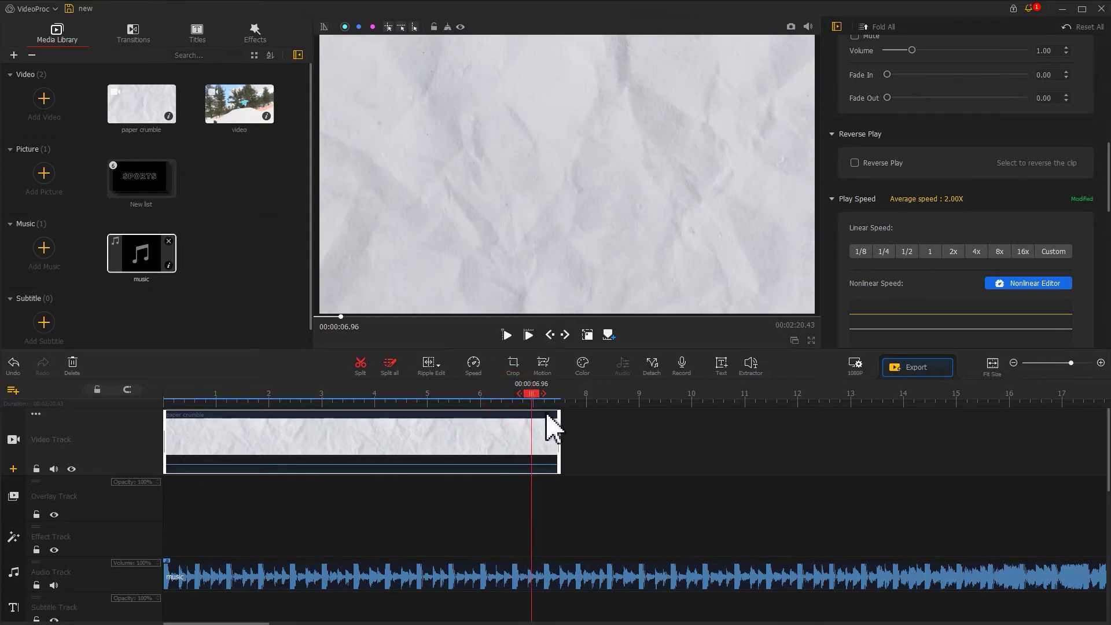
{"action": "left_click_drag", "start_coordinate": [558, 434], "coordinate": [531, 436]}
{"action": "left_click", "coordinate": [531, 576]}
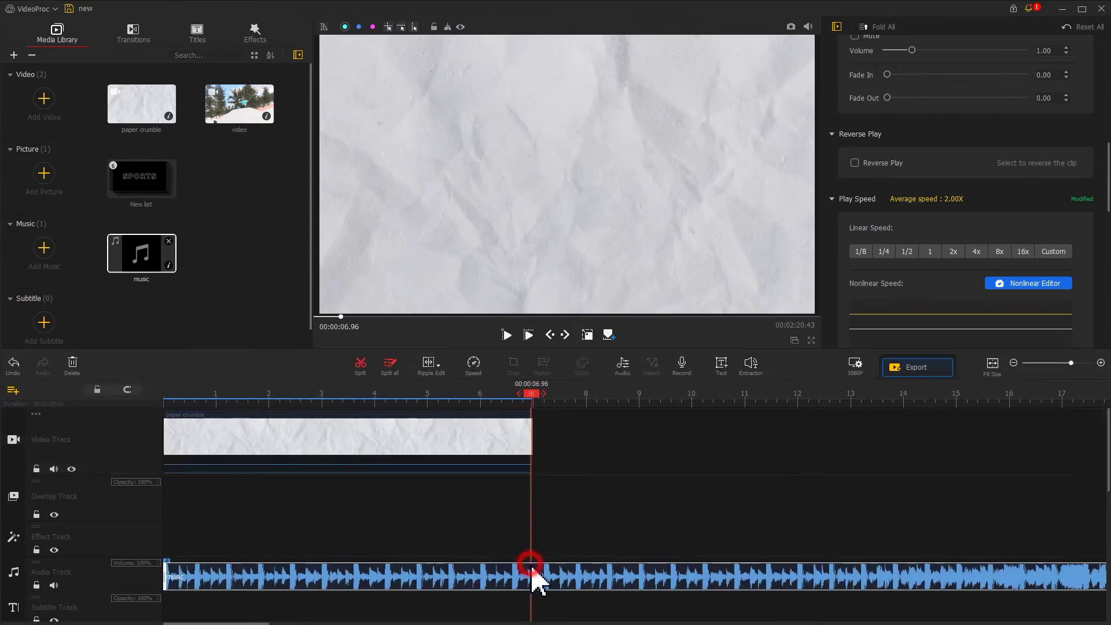
{"action": "left_click", "coordinate": [371, 379]}
{"action": "left_click", "coordinate": [600, 576]}
{"action": "key", "text": "Delete"}
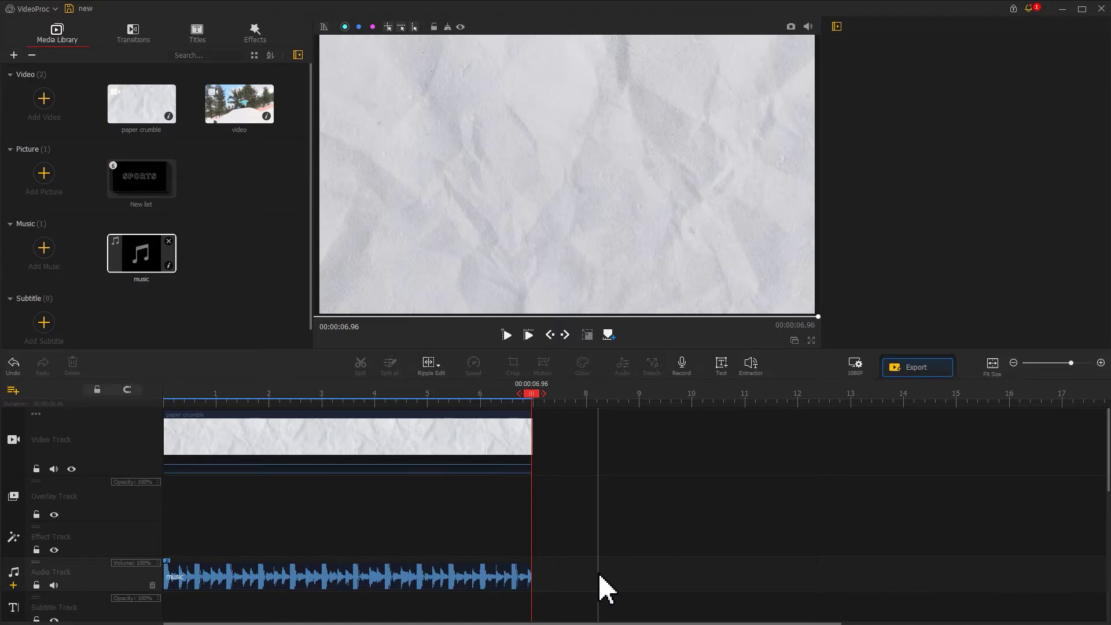
Place the snowboard video on the overlay track and split it at 1.20, 2.40 and 4.20 seconds
{"action": "left_click_drag", "start_coordinate": [235, 120], "coordinate": [166, 489]}
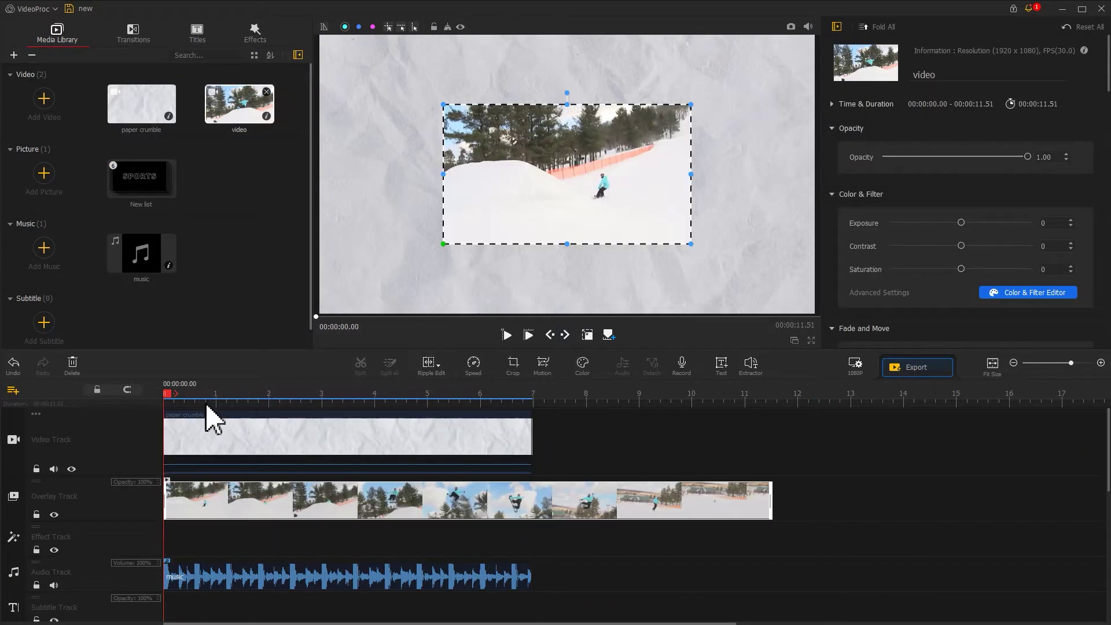
{"action": "left_click_drag", "start_coordinate": [325, 401], "coordinate": [721, 407]}
{"action": "left_click", "coordinate": [251, 505]}
{"action": "left_click", "coordinate": [359, 363]}
{"action": "left_click", "coordinate": [361, 363]}
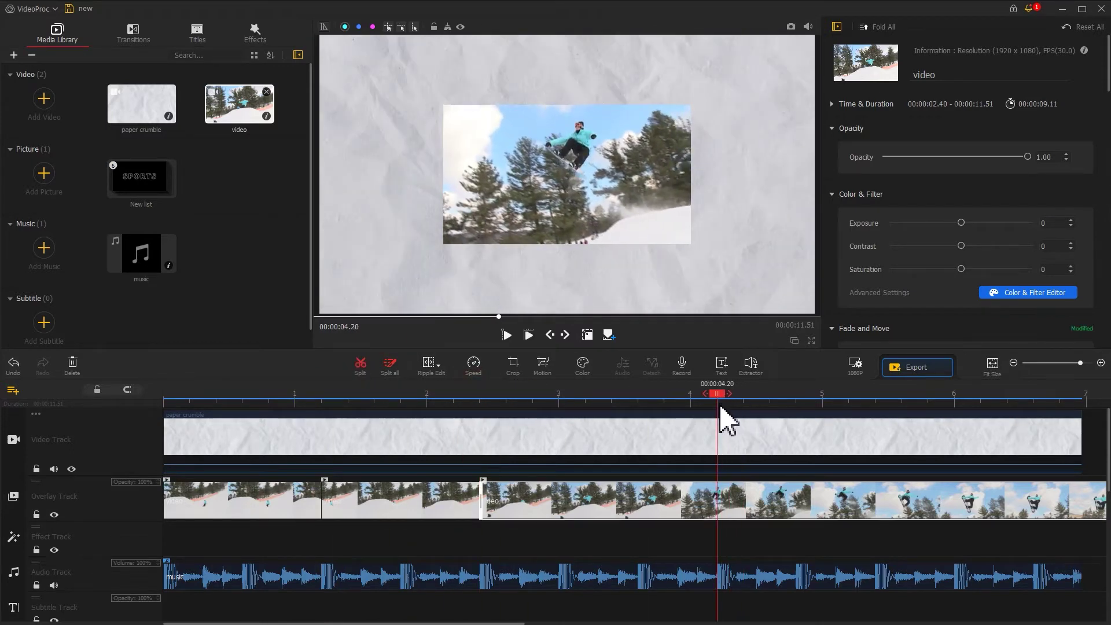
{"action": "left_click", "coordinate": [360, 375]}
{"action": "left_click", "coordinate": [283, 492]}
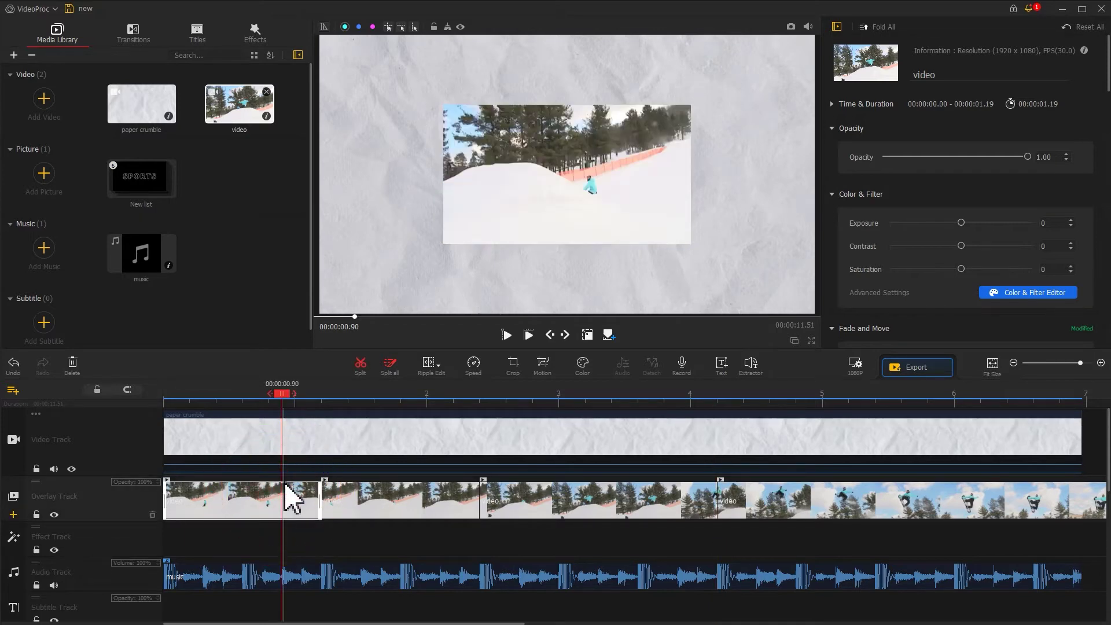
Crop the second snowboard piece (1.20–2.39 s) to a 3:4 portrait frame
{"action": "left_click", "coordinate": [407, 512]}
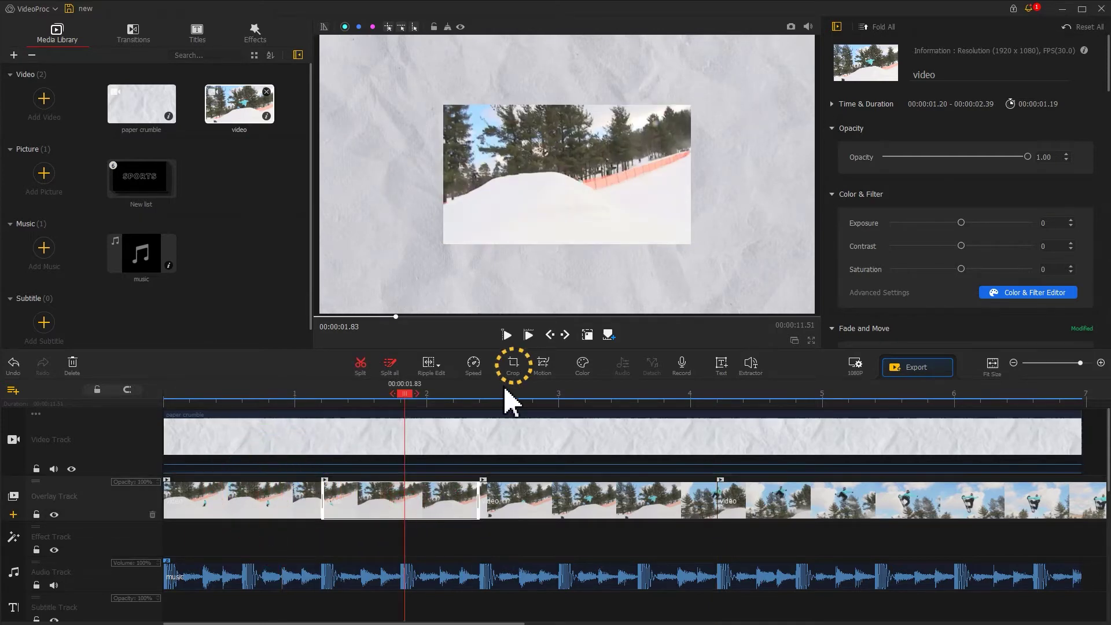
{"action": "left_click", "coordinate": [513, 367]}
{"action": "left_click_drag", "start_coordinate": [446, 121], "coordinate": [628, 74]}
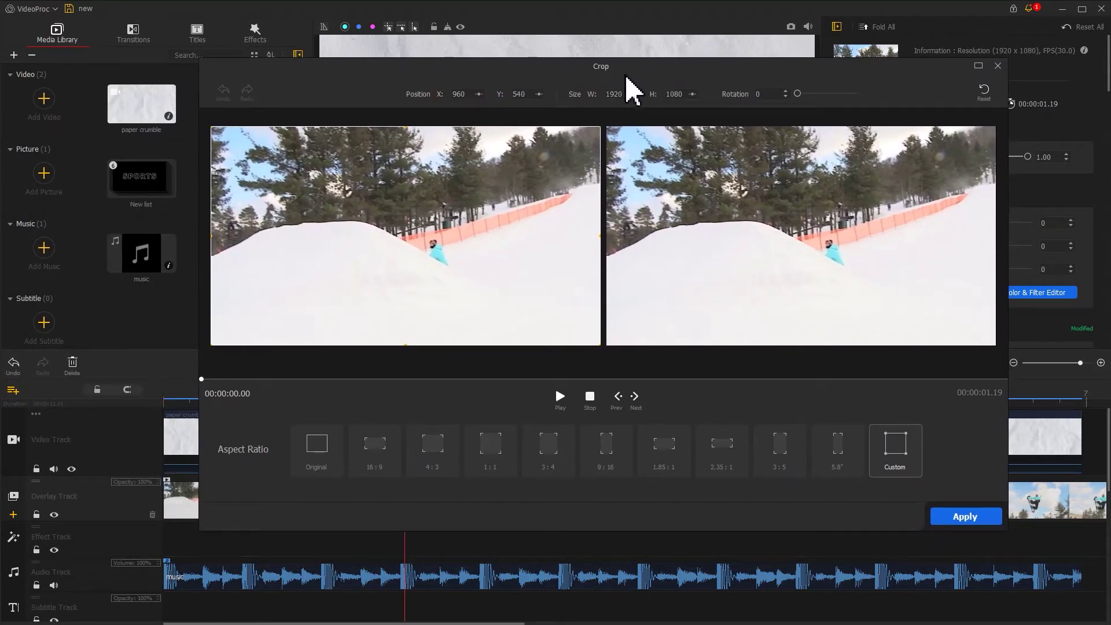
{"action": "left_click", "coordinate": [555, 445]}
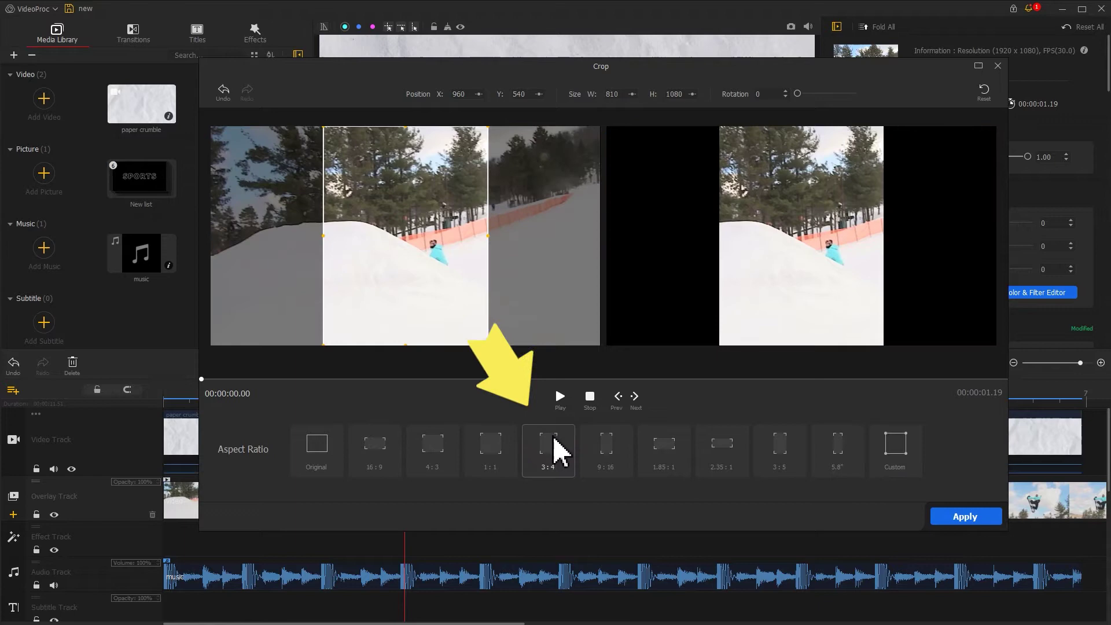
{"action": "left_click", "coordinate": [936, 517]}
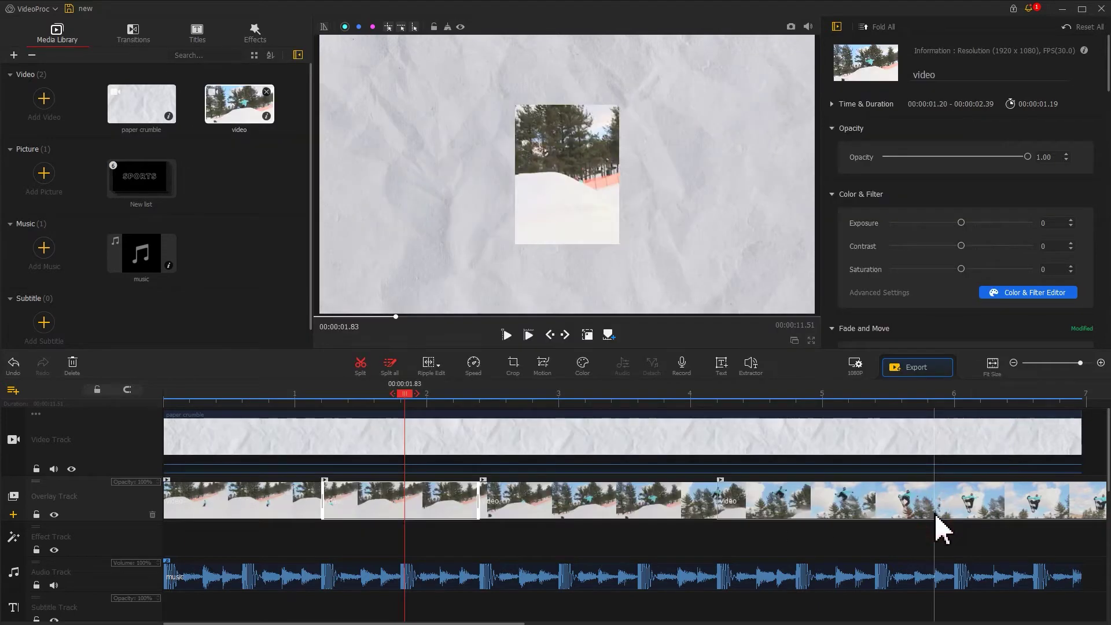
Crop the third snowboard piece (2.40–4.20 s) to a 2.35:1 widescreen frame
{"action": "left_click", "coordinate": [674, 517]}
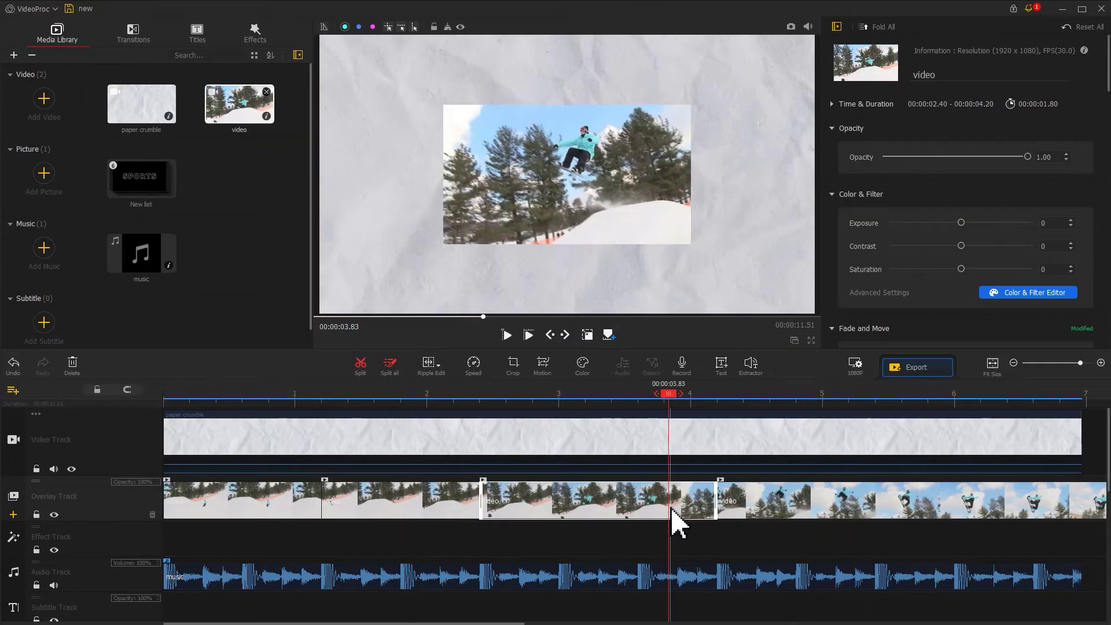
{"action": "left_click", "coordinate": [517, 375]}
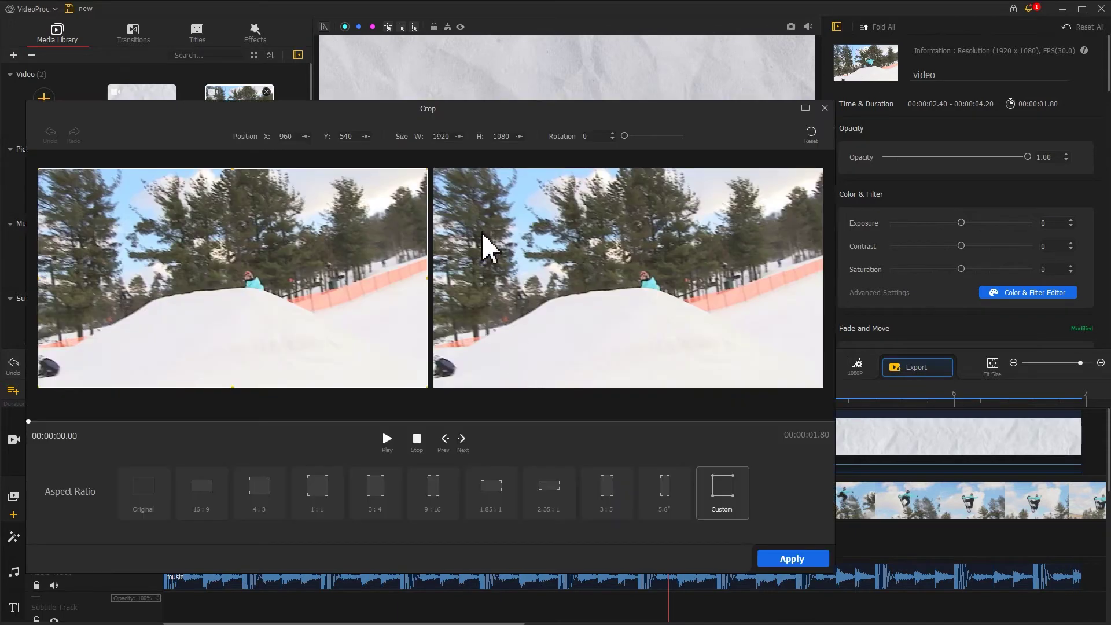
{"action": "left_click_drag", "start_coordinate": [462, 116], "coordinate": [587, 60]}
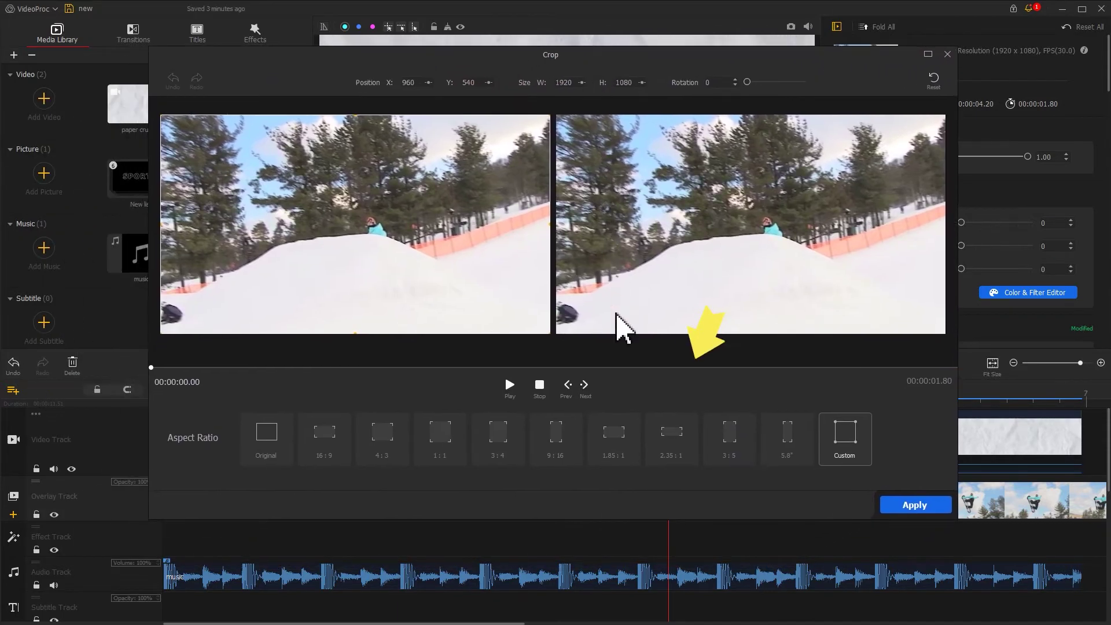
{"action": "left_click", "coordinate": [668, 444]}
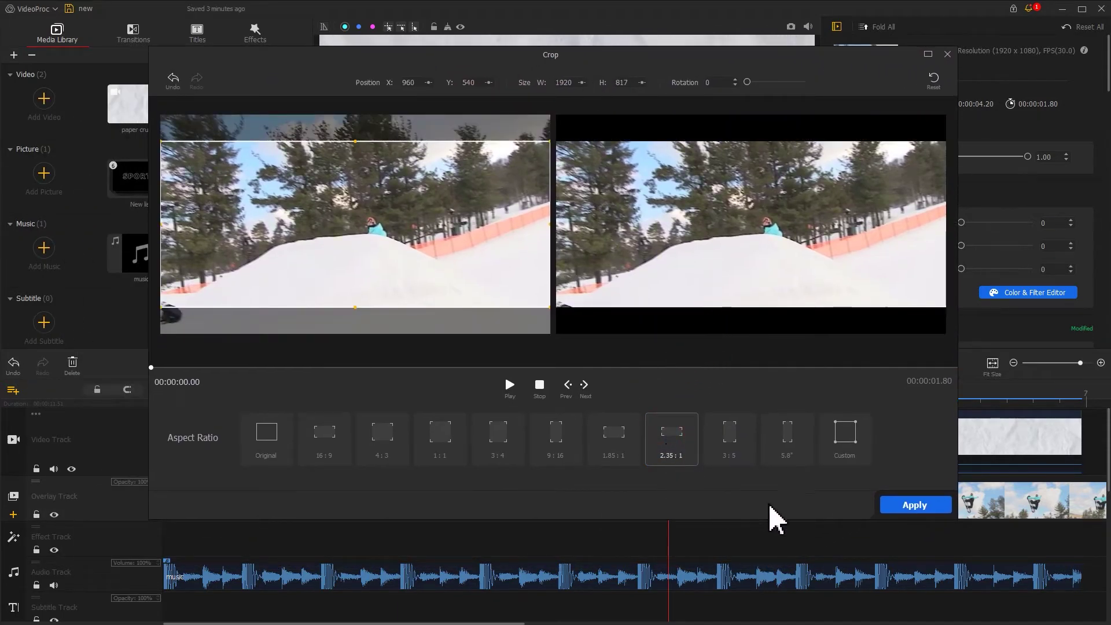
{"action": "left_click", "coordinate": [911, 505]}
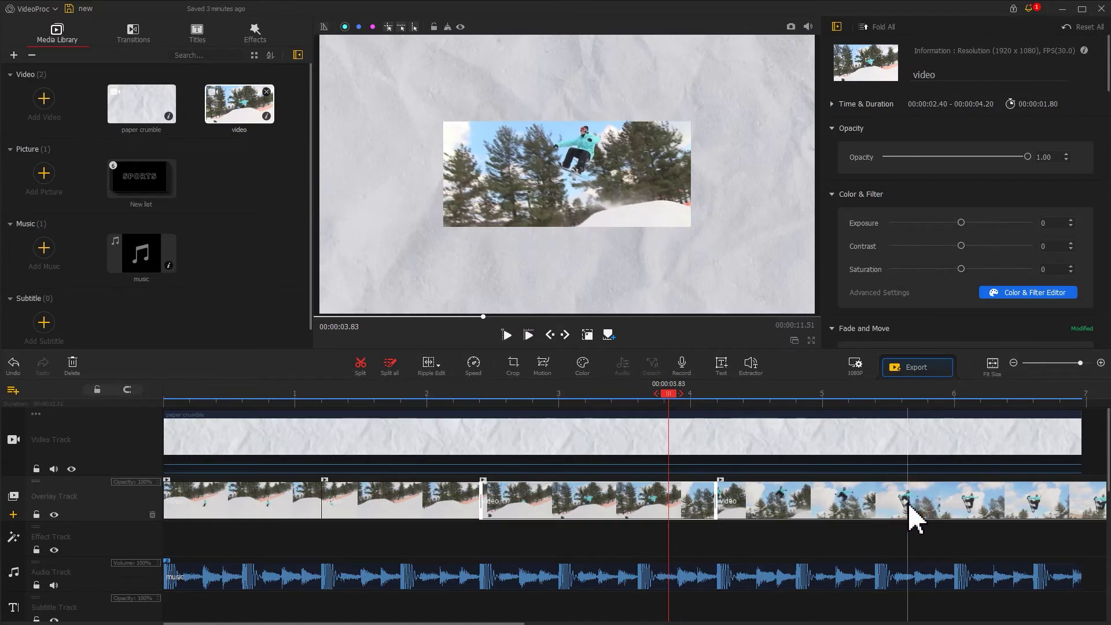
{"action": "left_click", "coordinate": [818, 509]}
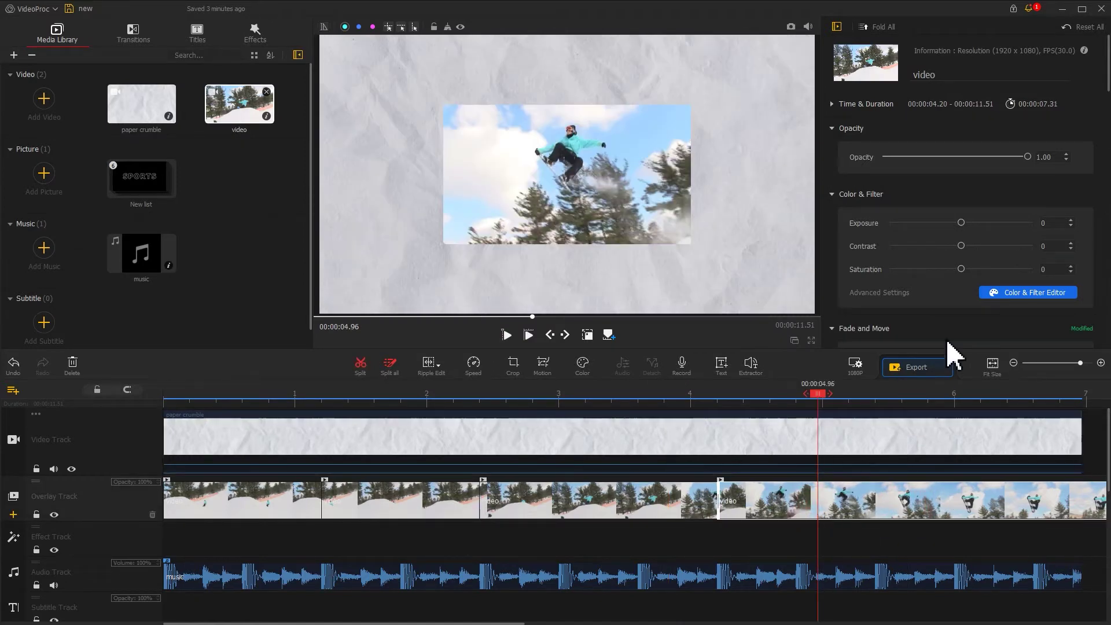
Fit the last snowboard clip to screen height and play the edit from the beginning
{"action": "left_click_drag", "start_coordinate": [1102, 78], "coordinate": [1104, 160]}
{"action": "left_click", "coordinate": [1034, 277]}
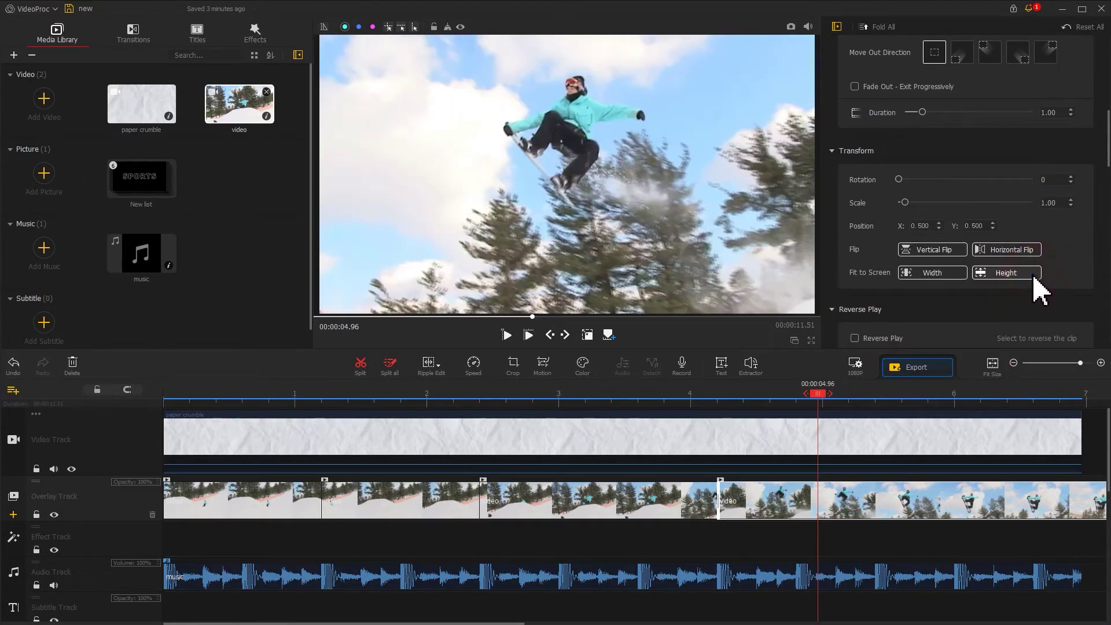
{"action": "left_click_drag", "start_coordinate": [819, 400], "coordinate": [128, 407]}
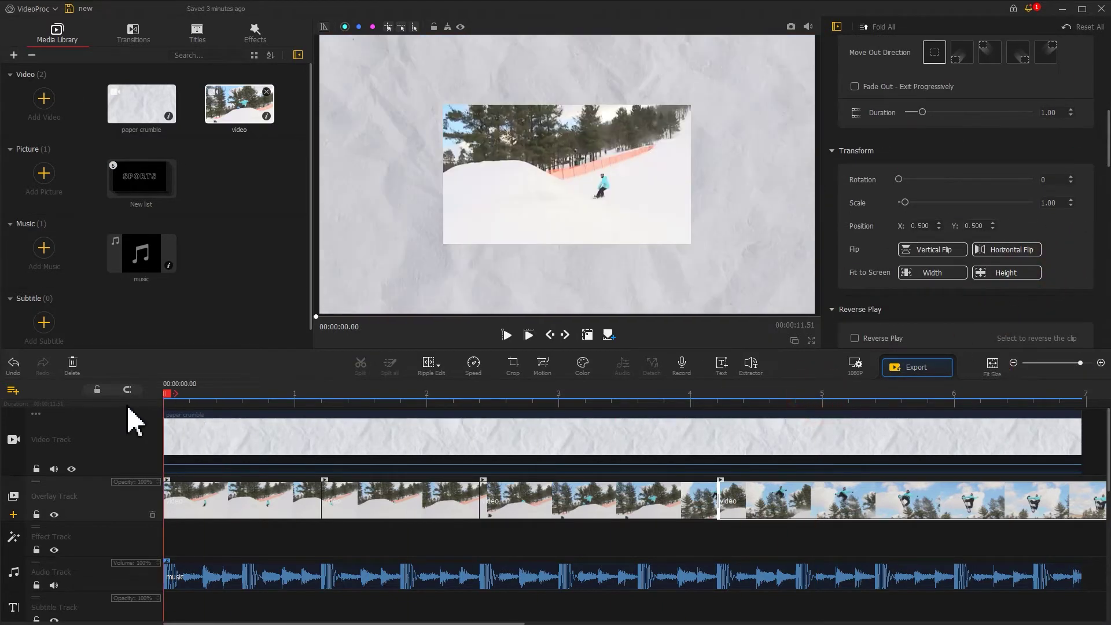
{"action": "key", "text": "space"}
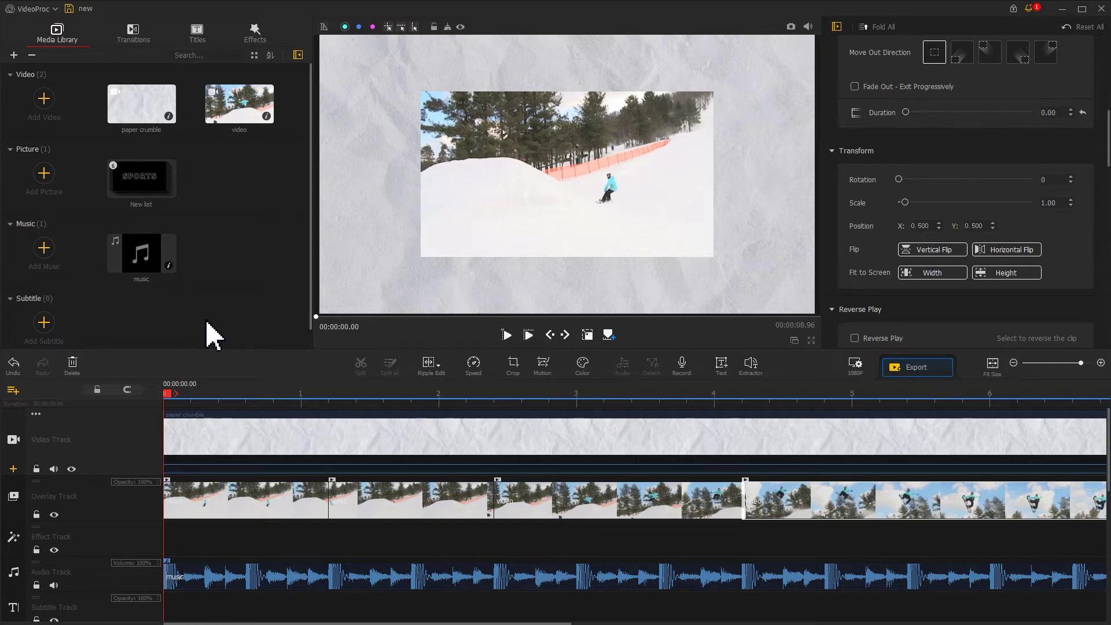
Add new overlay tracks to the timeline
{"action": "left_click", "coordinate": [13, 391]}
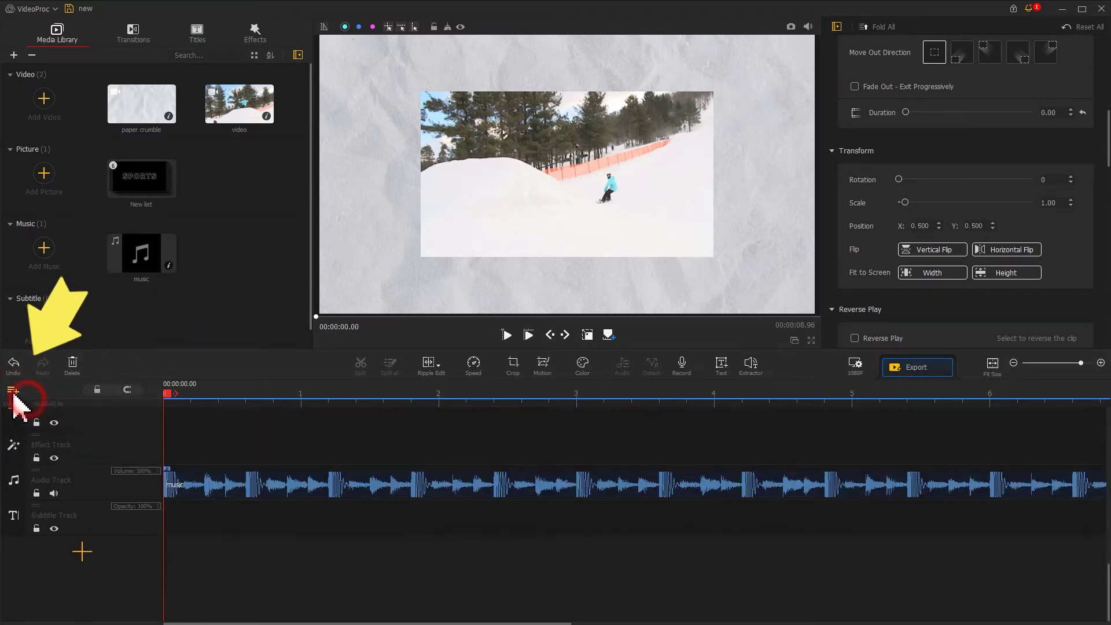
{"action": "left_click", "coordinate": [13, 390]}
{"action": "left_click", "coordinate": [12, 390]}
{"action": "left_click", "coordinate": [13, 390]}
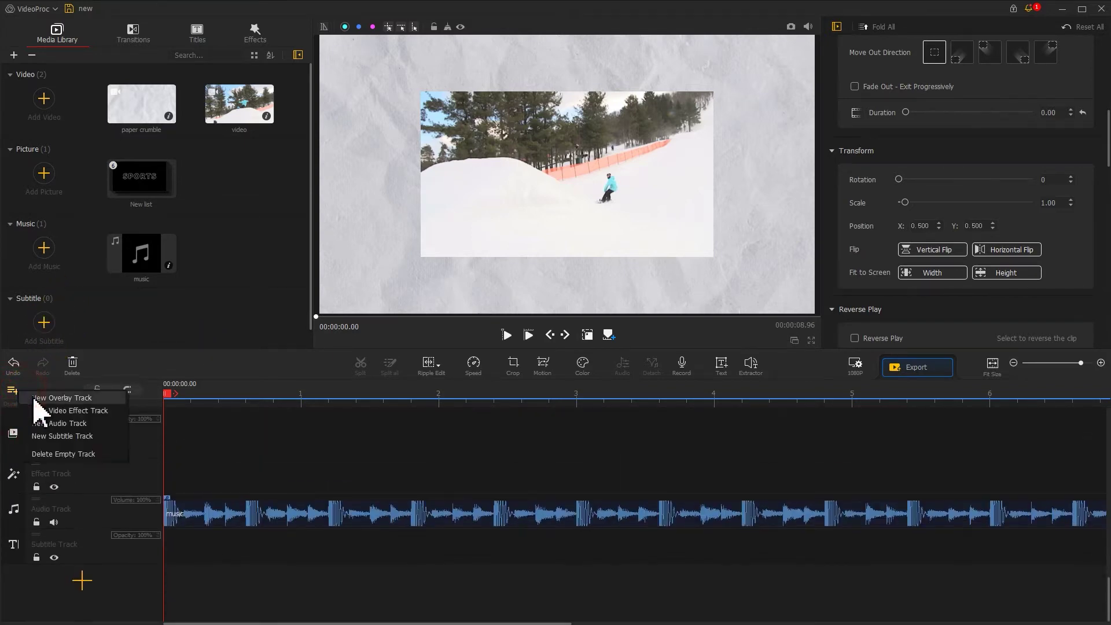
{"action": "left_click", "coordinate": [33, 399]}
Place the outlined YOUTUBE title from New list at the start of Overlay Track1, lasting 1.20 s
{"action": "scroll", "coordinate": [241, 496], "scroll_direction": "up", "scroll_amount": 3}
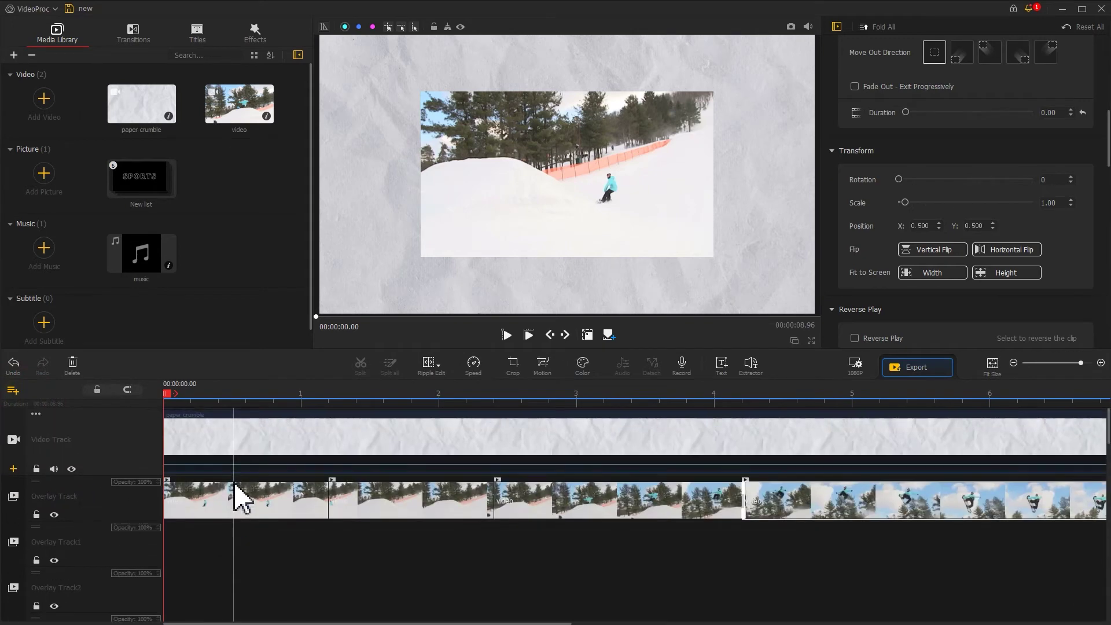
{"action": "double_click", "coordinate": [159, 195]}
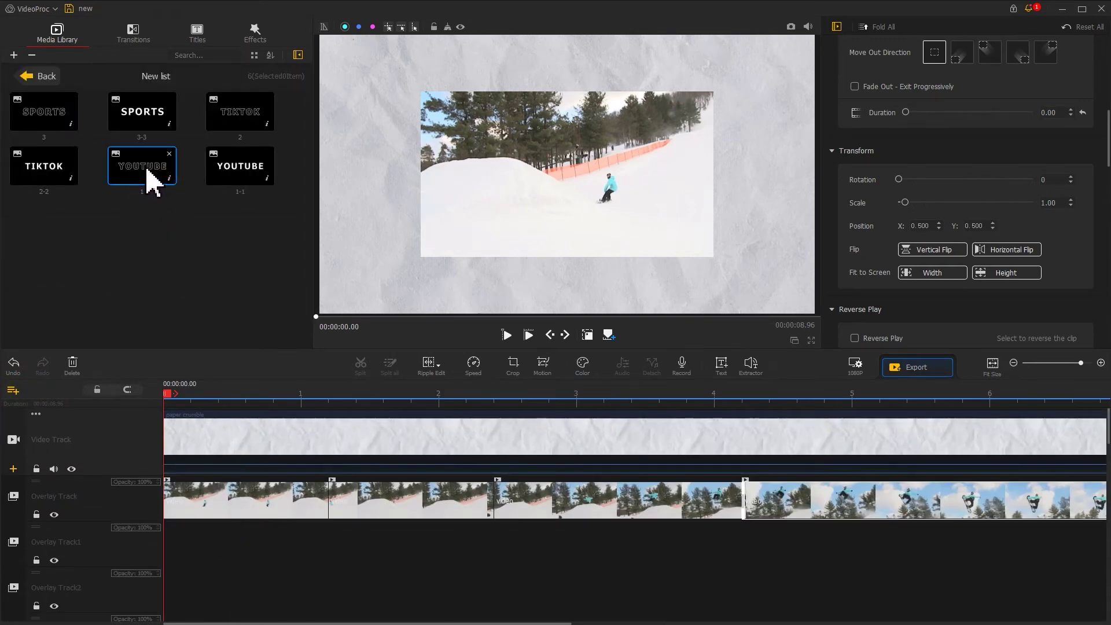
{"action": "left_click_drag", "start_coordinate": [147, 171], "coordinate": [162, 553]}
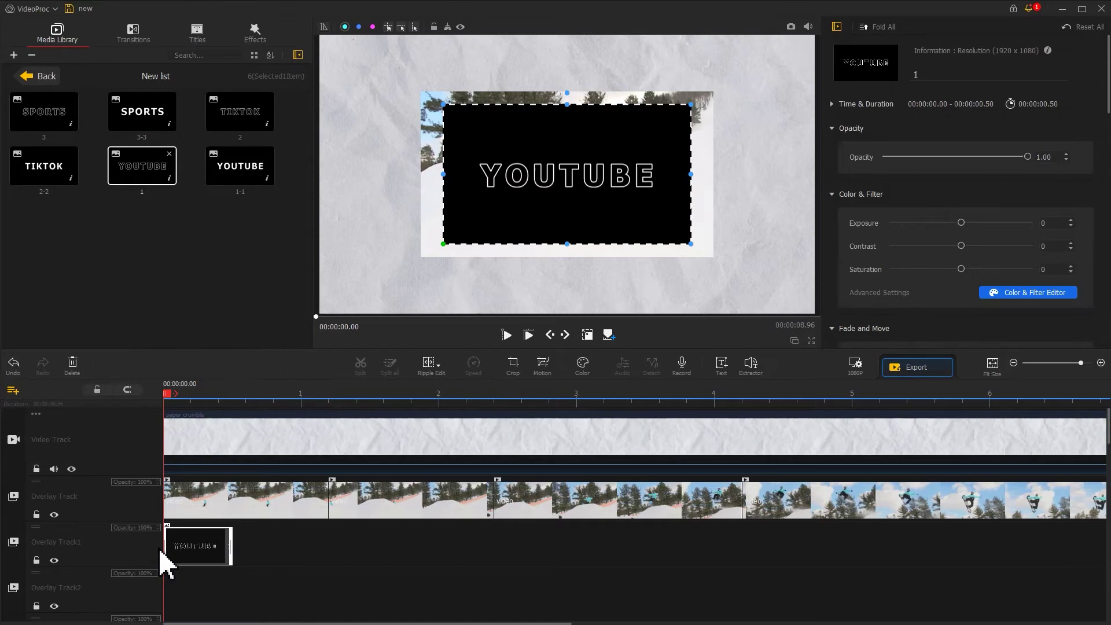
{"action": "left_click_drag", "start_coordinate": [229, 543], "coordinate": [327, 544]}
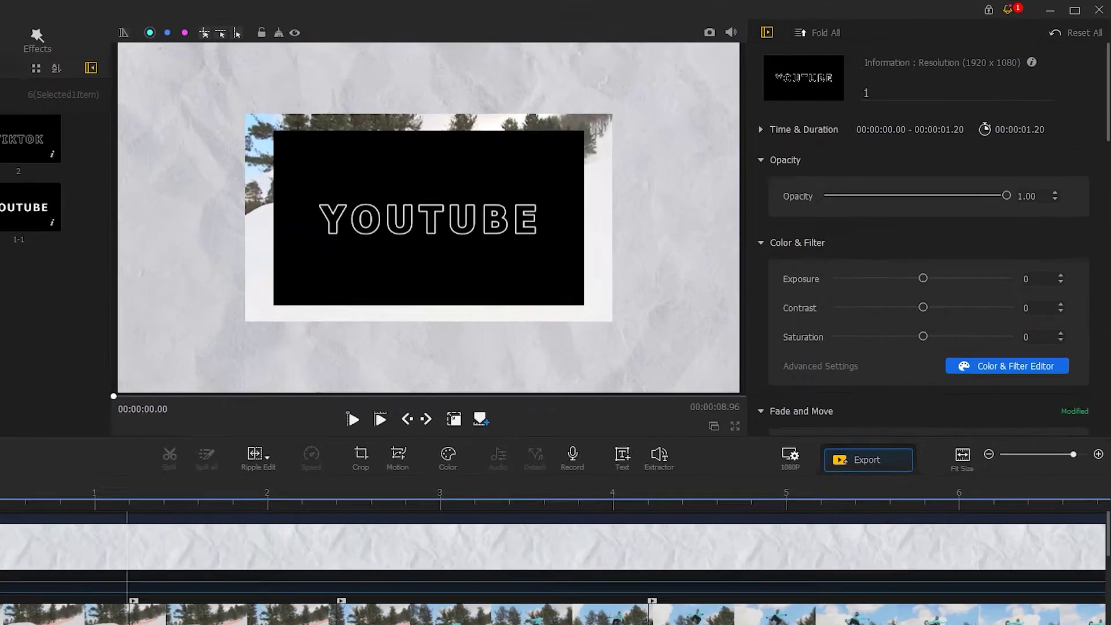
Set the outlined YOUTUBE title's blend mode to Screen to drop its black background
{"action": "scroll", "coordinate": [1092, 303], "scroll_direction": "down", "scroll_amount": 10}
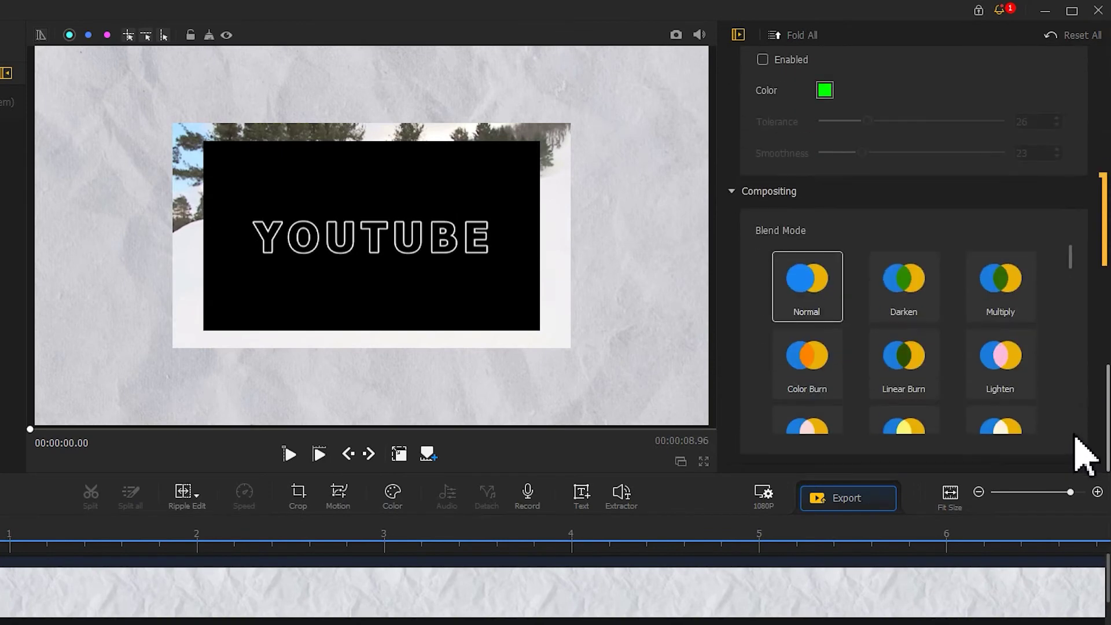
{"action": "left_click_drag", "start_coordinate": [1070, 258], "coordinate": [1070, 292]}
{"action": "left_click", "coordinate": [803, 364]}
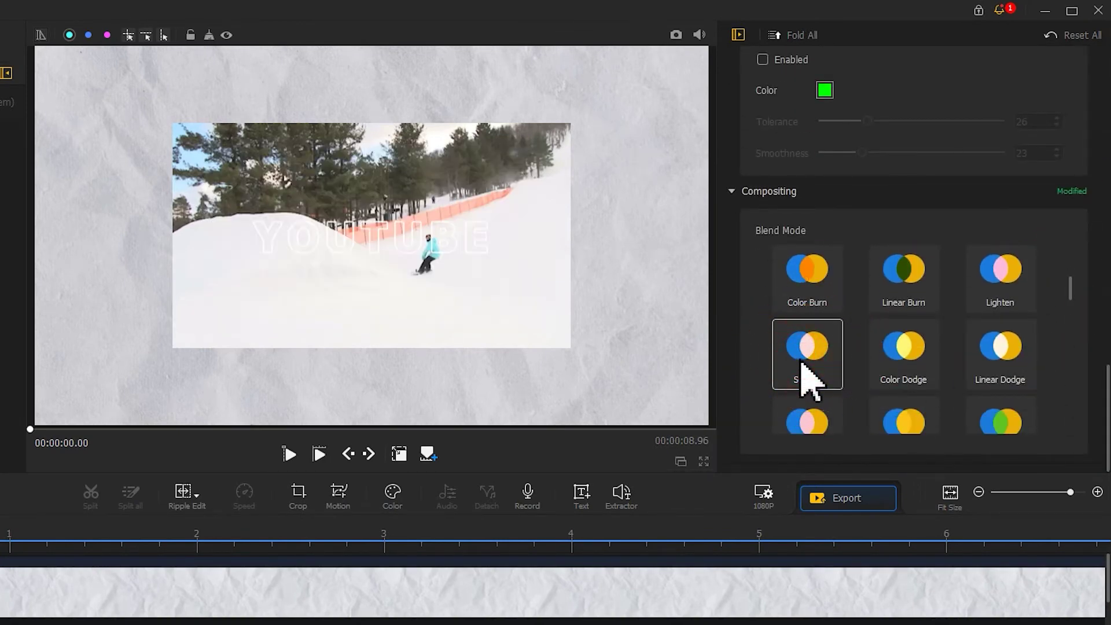
Scale the outlined YOUTUBE title to 0.96
{"action": "scroll", "coordinate": [984, 260], "scroll_direction": "up", "scroll_amount": 10}
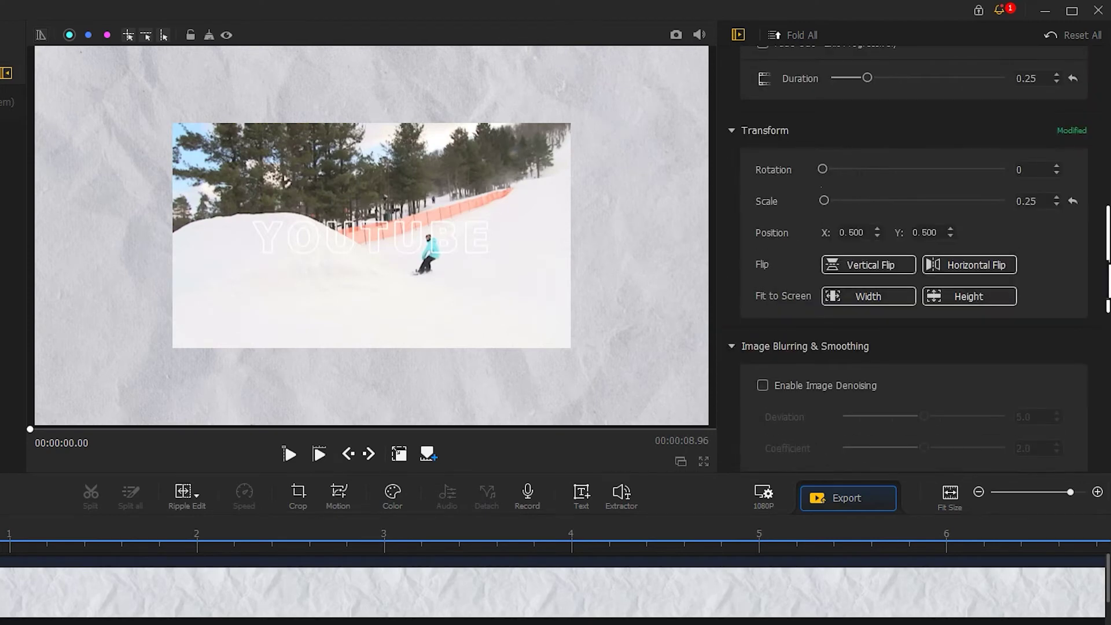
{"action": "left_click_drag", "start_coordinate": [824, 201], "coordinate": [830, 201]}
{"action": "left_click", "coordinate": [1057, 205]}
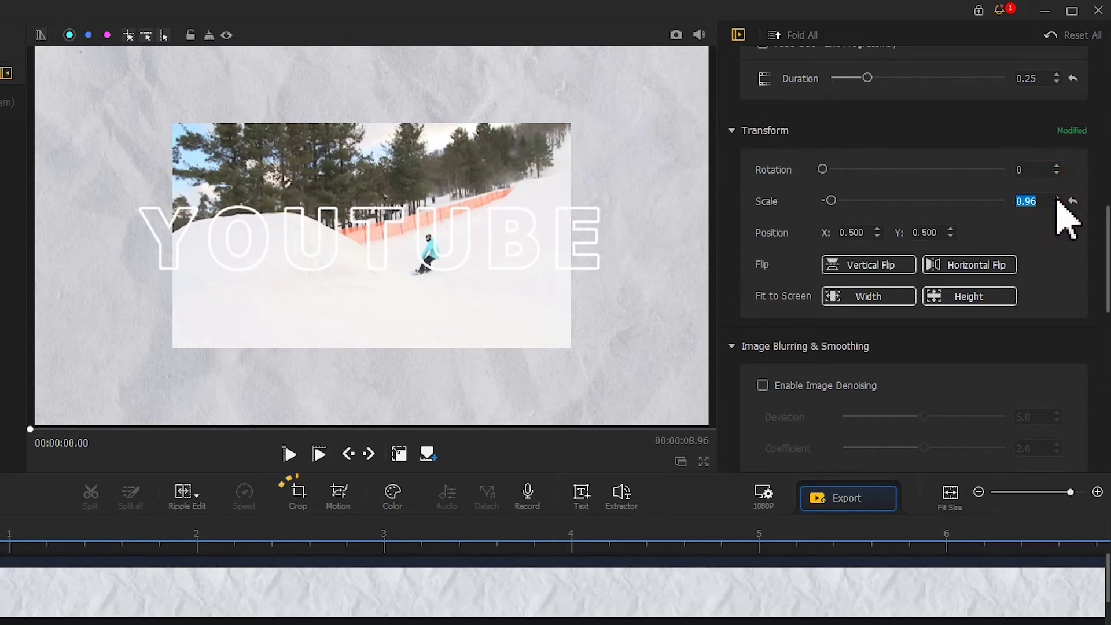
Crop the outlined YOUTUBE title to a centred 1162-wide window at X 960 and apply it
{"action": "left_click", "coordinate": [301, 499]}
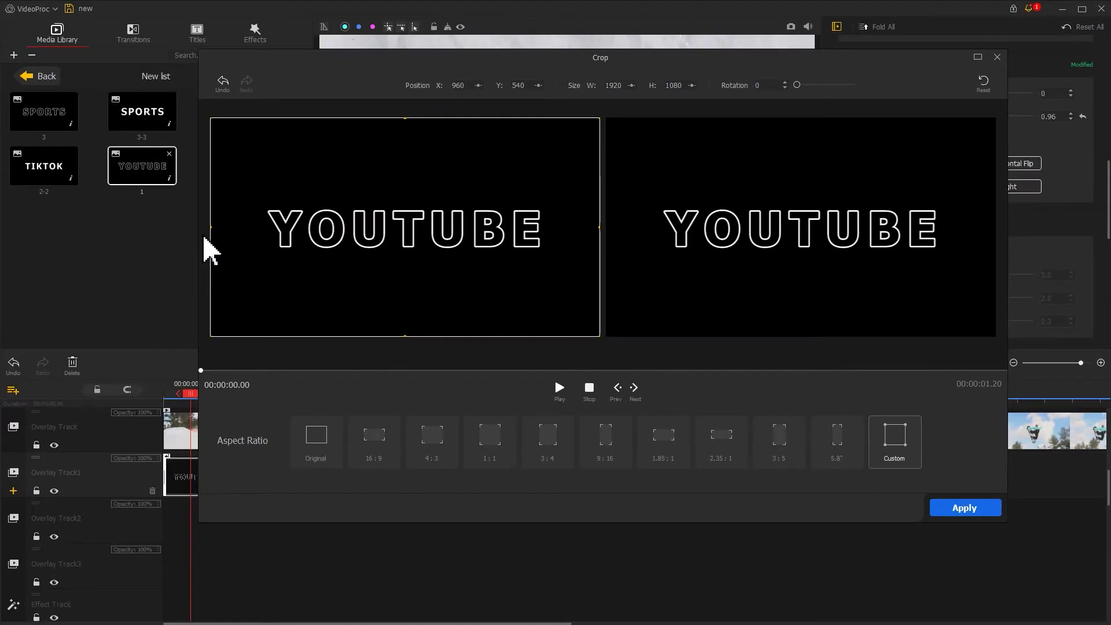
{"action": "left_click_drag", "start_coordinate": [212, 226], "coordinate": [277, 225]}
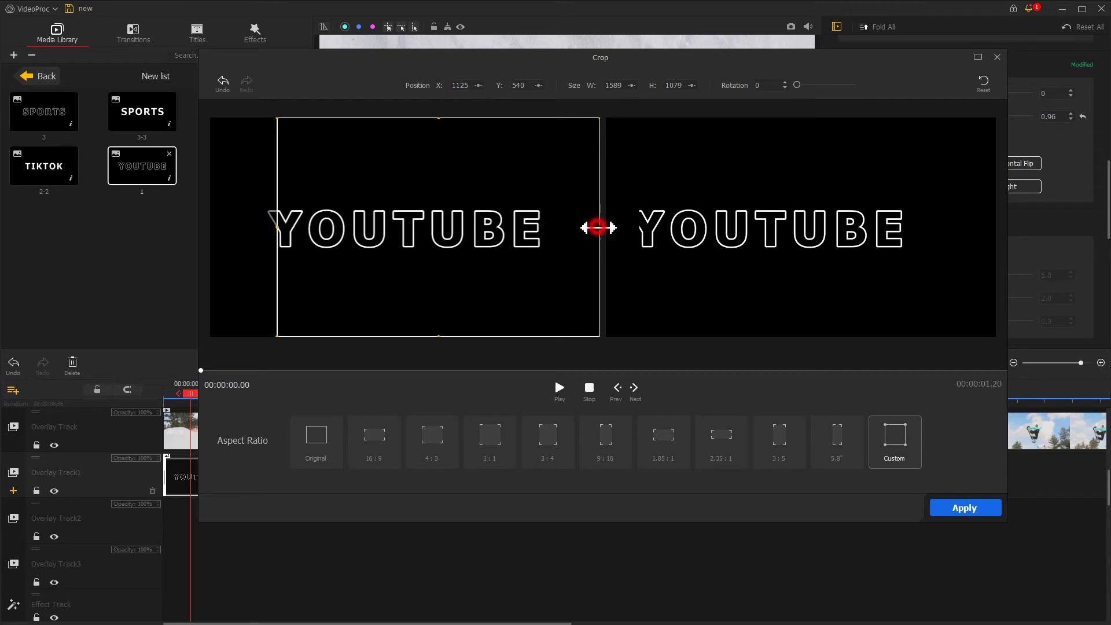
{"action": "left_click_drag", "start_coordinate": [597, 228], "coordinate": [522, 231]}
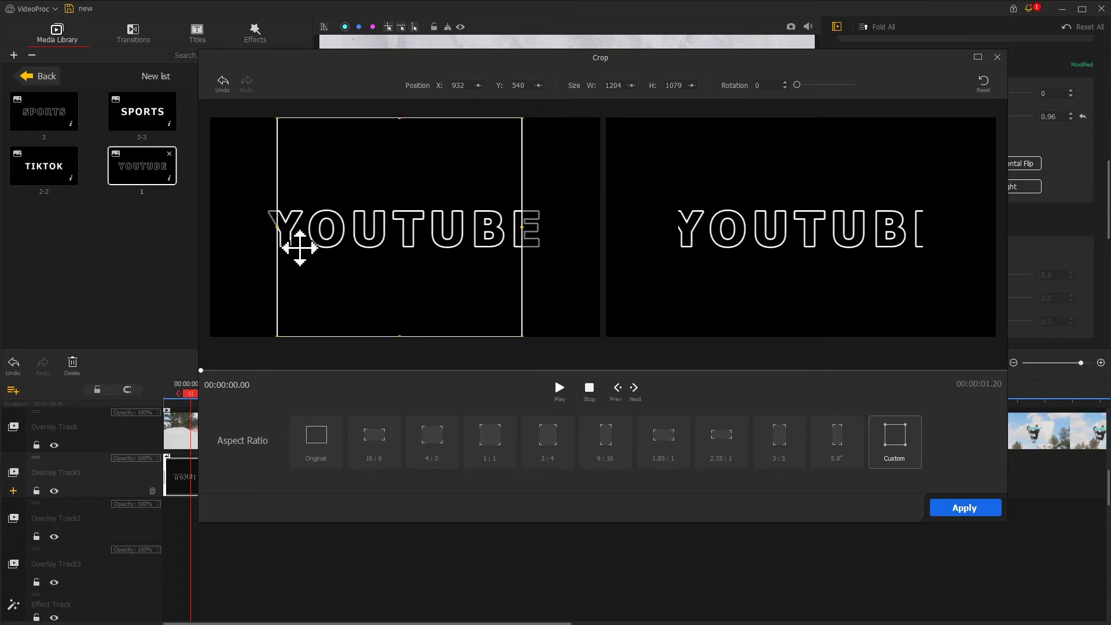
{"action": "left_click_drag", "start_coordinate": [279, 228], "coordinate": [288, 226]}
{"action": "left_click_drag", "start_coordinate": [509, 222], "coordinate": [530, 224]}
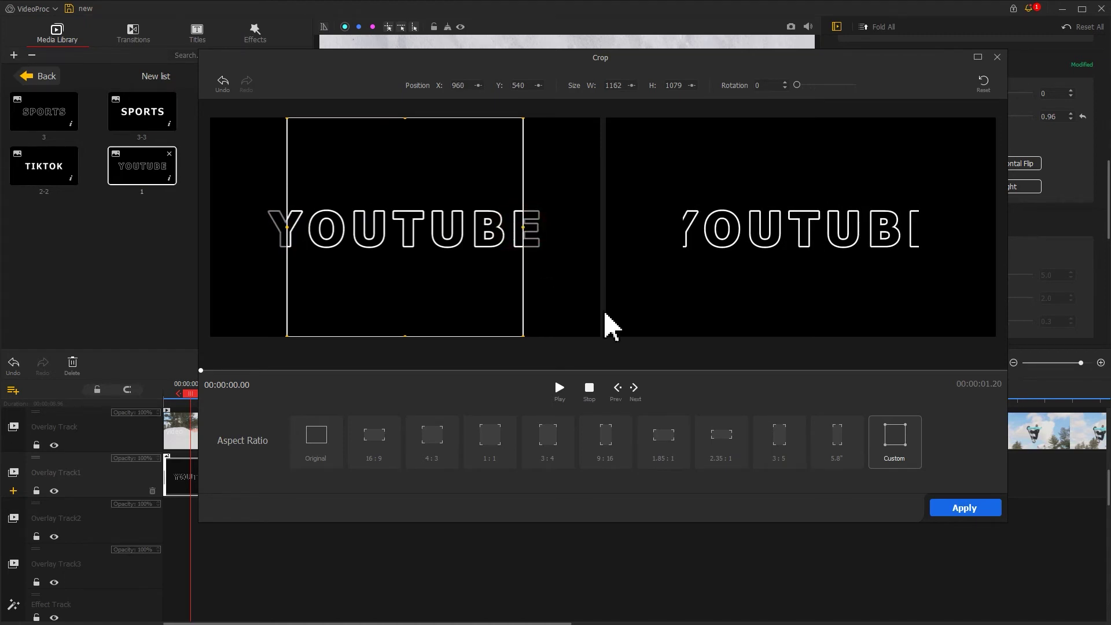
{"action": "left_click", "coordinate": [949, 509]}
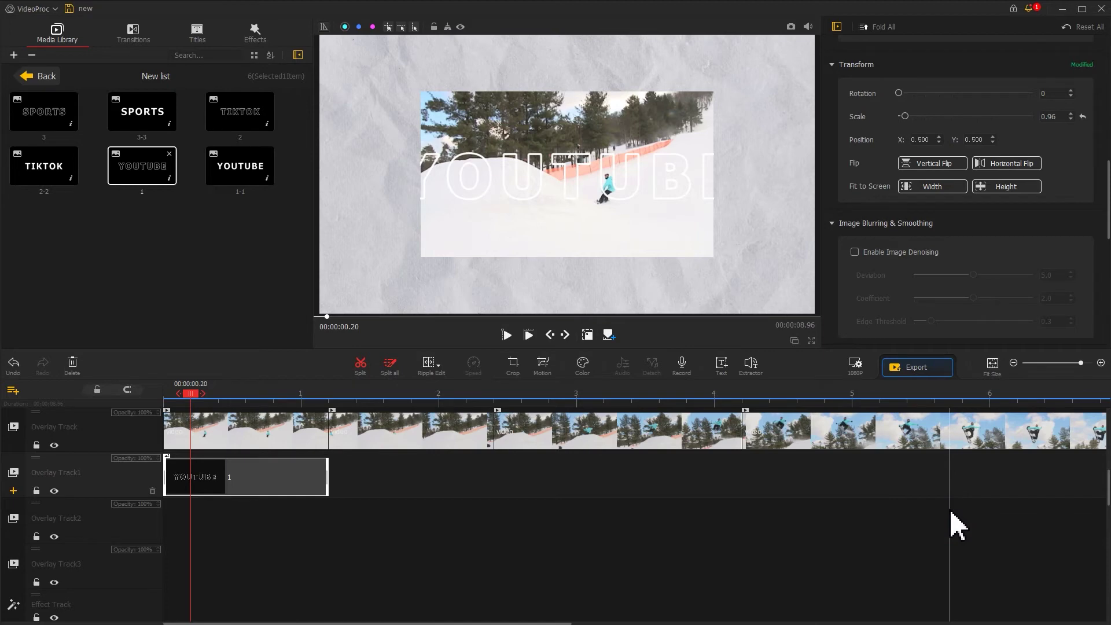
Place the solid YOUTUBE 1-1 title on Overlay Track2, matching the length of the clip above
{"action": "left_click", "coordinate": [200, 182]}
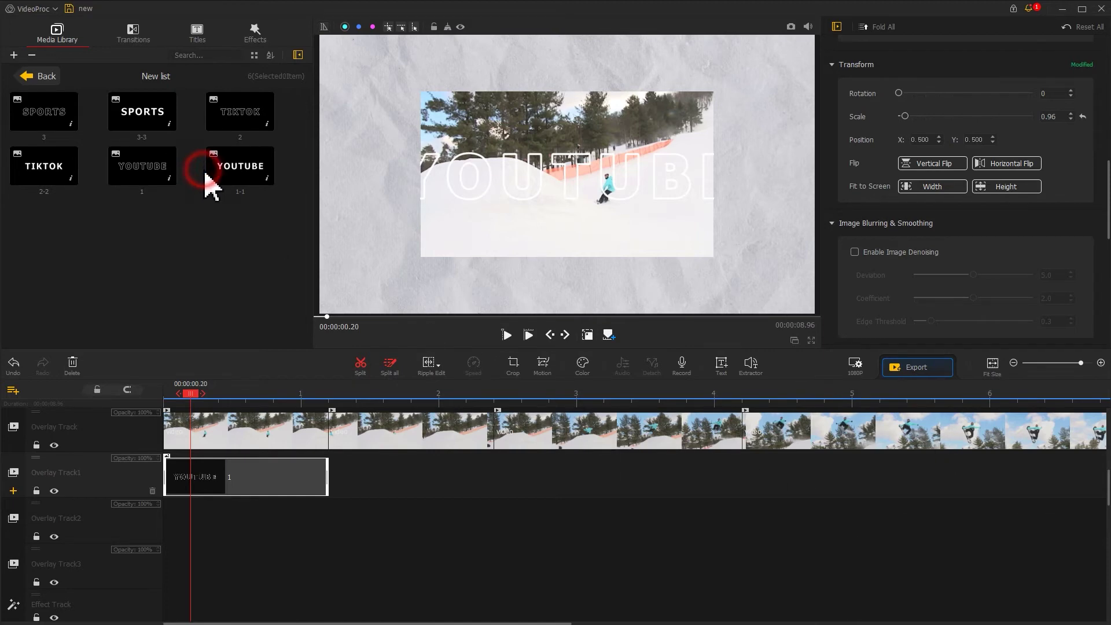
{"action": "left_click_drag", "start_coordinate": [220, 179], "coordinate": [149, 597]}
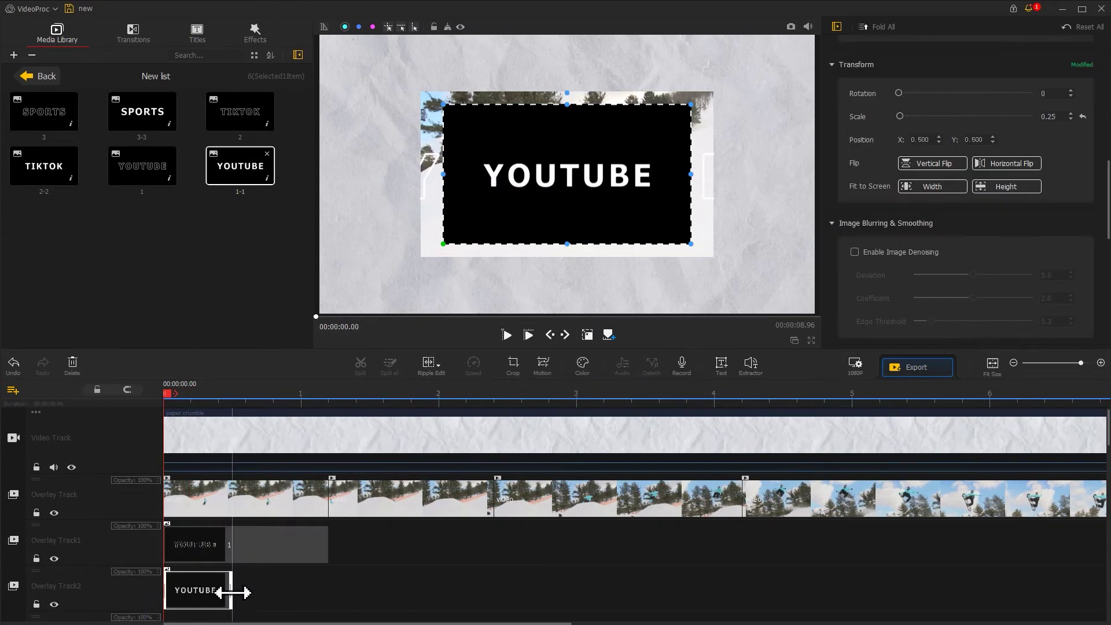
{"action": "left_click_drag", "start_coordinate": [232, 591], "coordinate": [328, 580]}
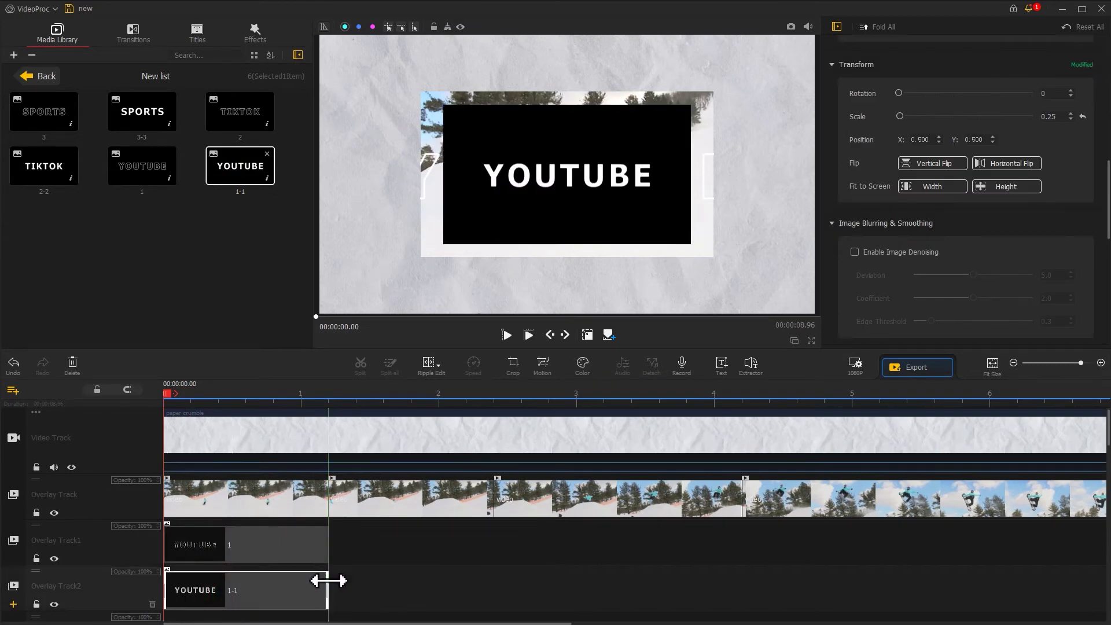
Screen-blend the solid YOUTUBE title and scale it to 1.09
{"action": "scroll", "coordinate": [1091, 288], "scroll_direction": "down", "scroll_amount": 10}
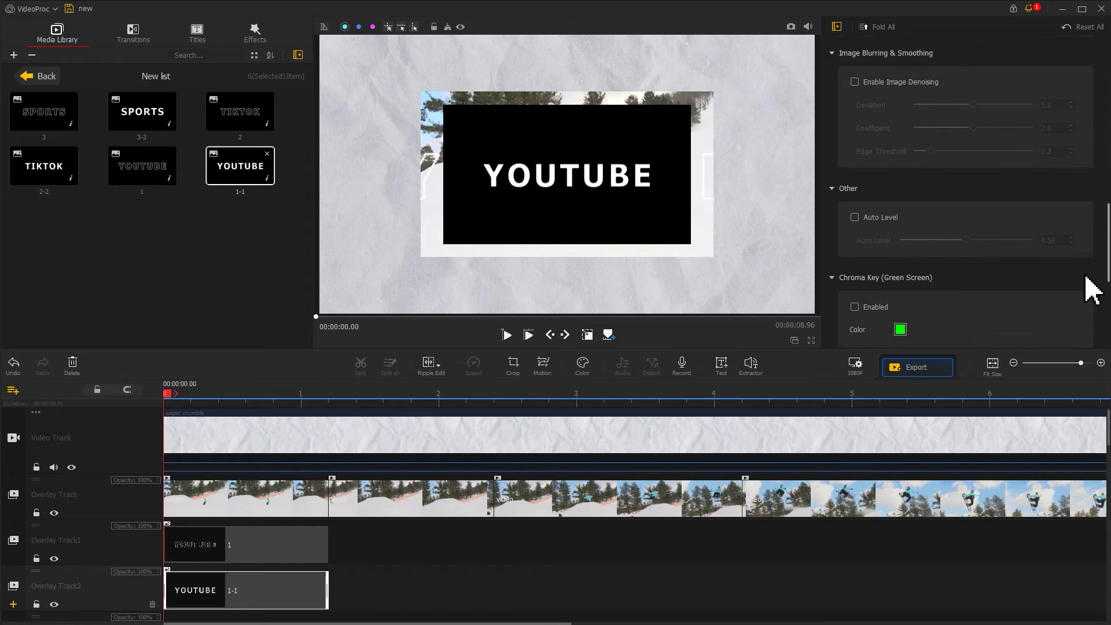
{"action": "left_click", "coordinate": [886, 257]}
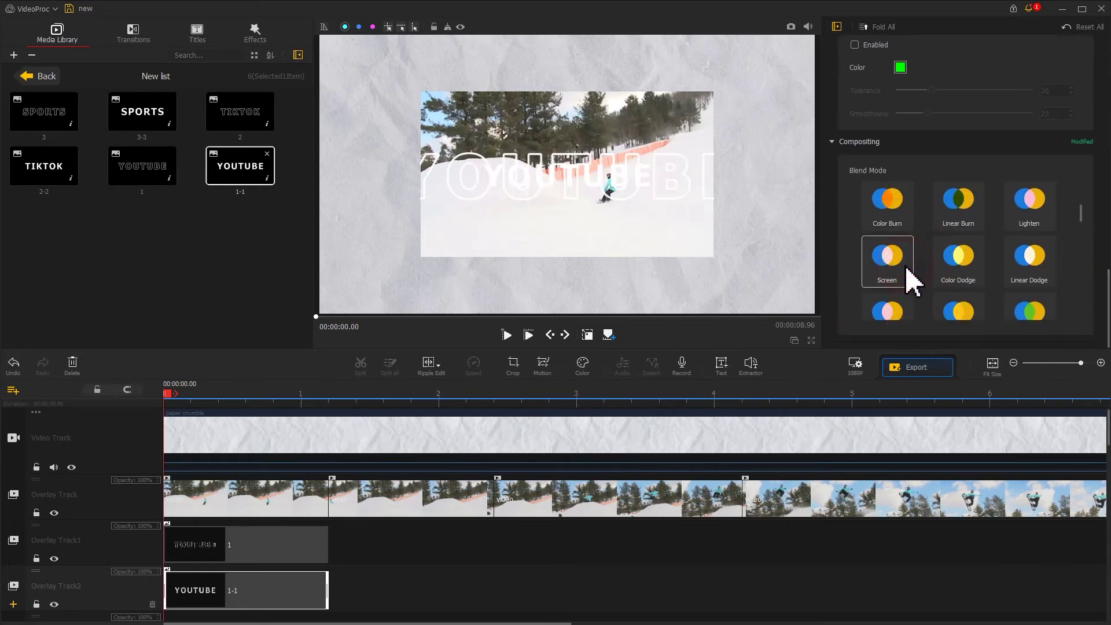
{"action": "scroll", "coordinate": [1071, 228], "scroll_direction": "up", "scroll_amount": 8}
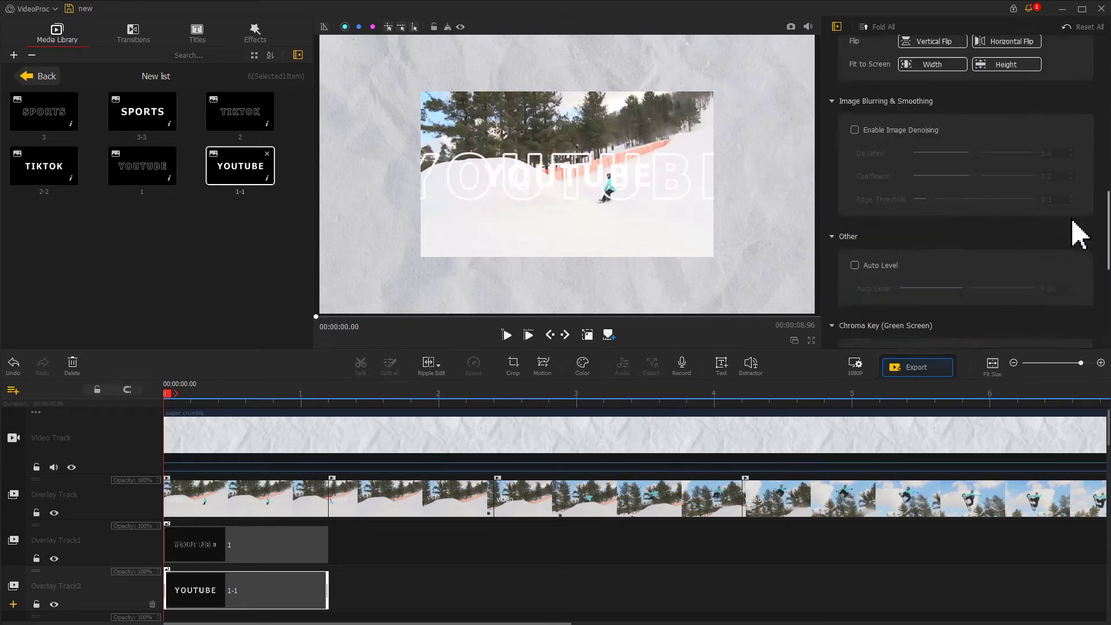
{"action": "left_click_drag", "start_coordinate": [907, 141], "coordinate": [907, 143]}
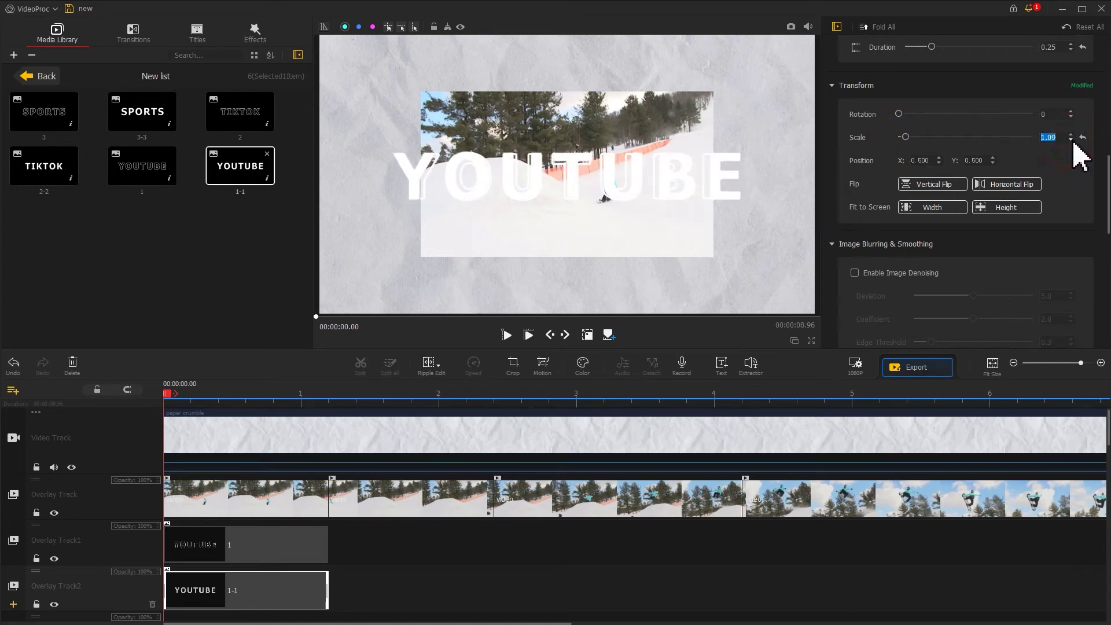
Crop the solid YOUTUBE title down to its first letter, Y
{"action": "left_click", "coordinate": [519, 373]}
{"action": "left_click_drag", "start_coordinate": [538, 222], "coordinate": [233, 221]}
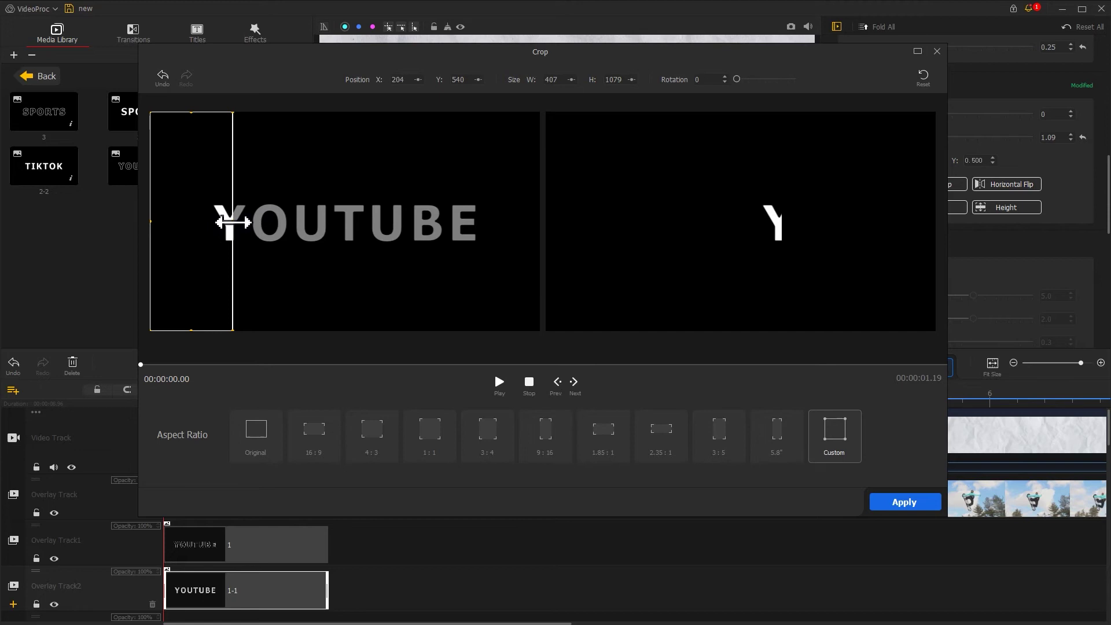
{"action": "left_click", "coordinate": [877, 500]}
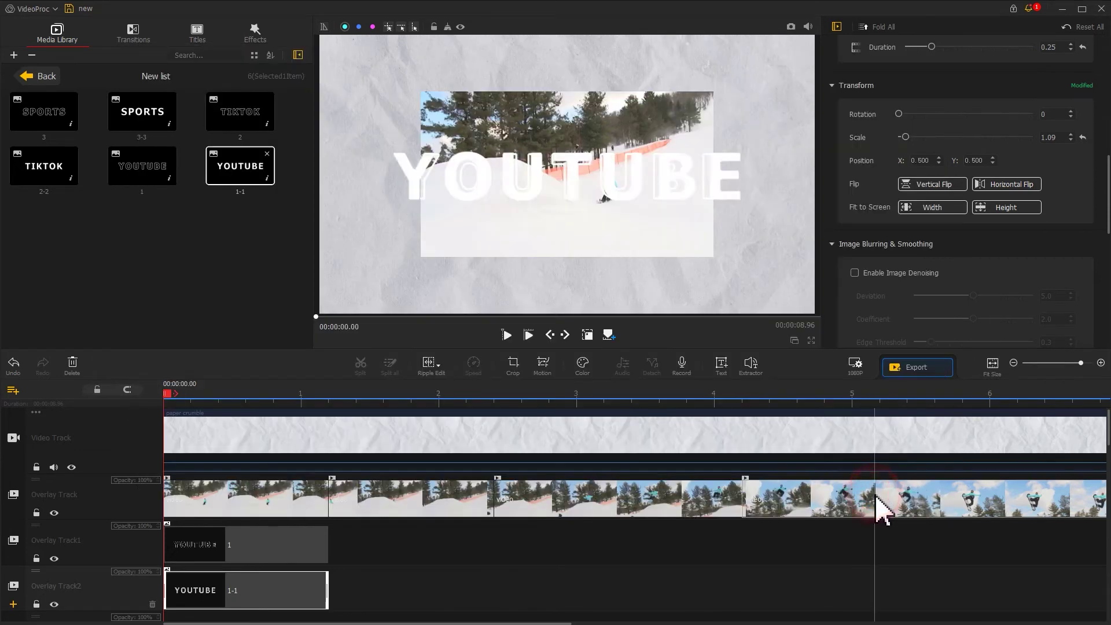
Move the solid Y slice over the outline Y at Position X 0.094, Y 0.500
{"action": "left_click", "coordinate": [588, 337]}
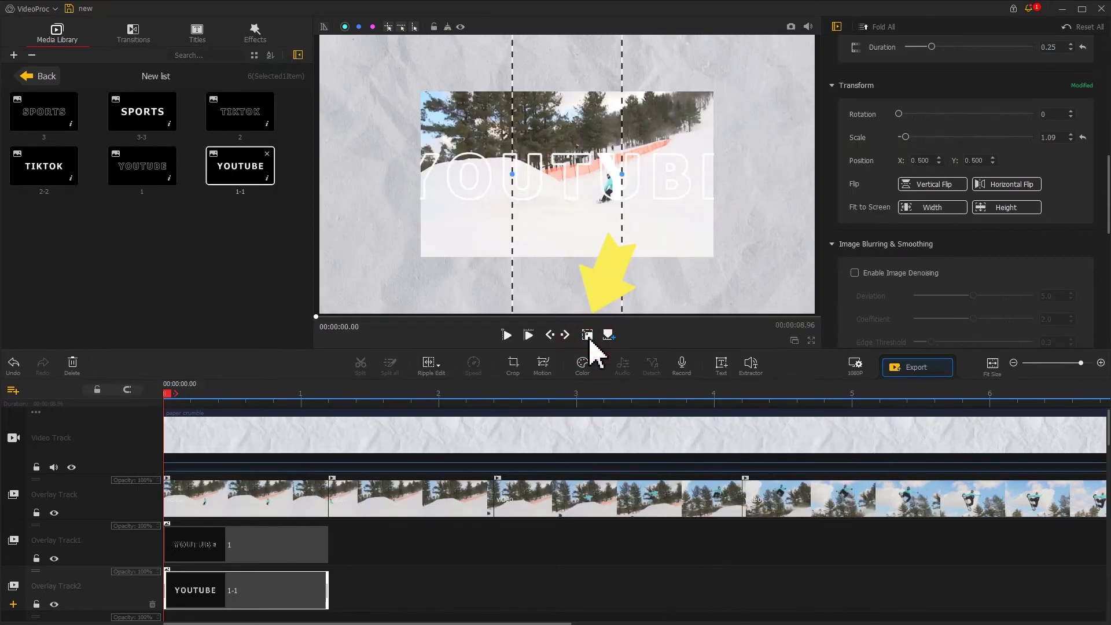
{"action": "left_click_drag", "start_coordinate": [550, 237], "coordinate": [355, 238]}
{"action": "left_click", "coordinate": [992, 158]}
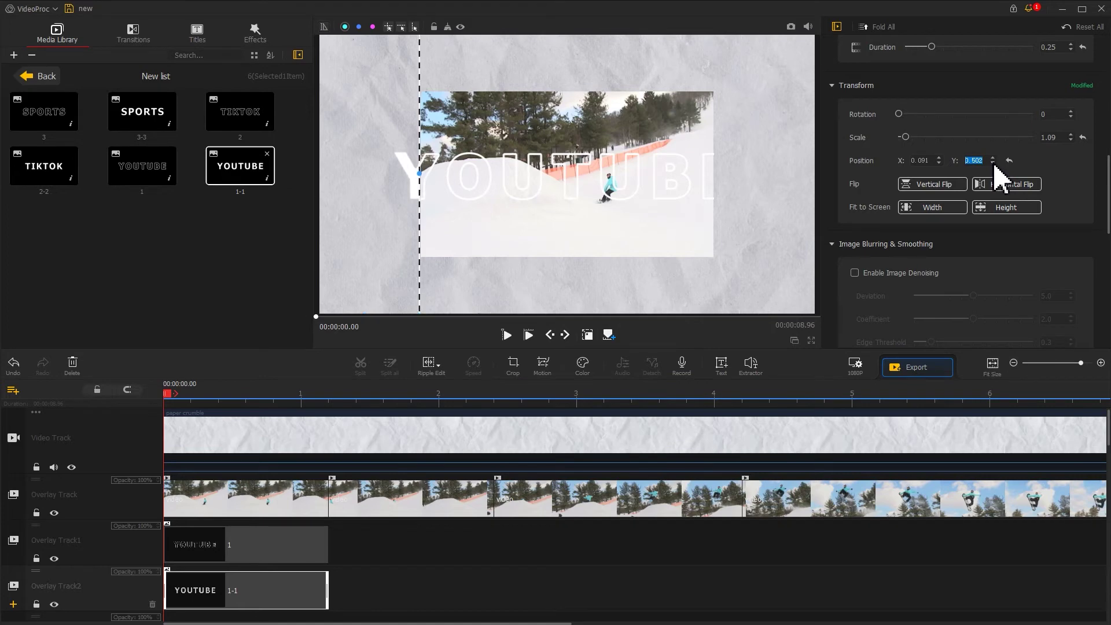
{"action": "left_click", "coordinate": [939, 158]}
{"action": "left_click", "coordinate": [939, 158]}
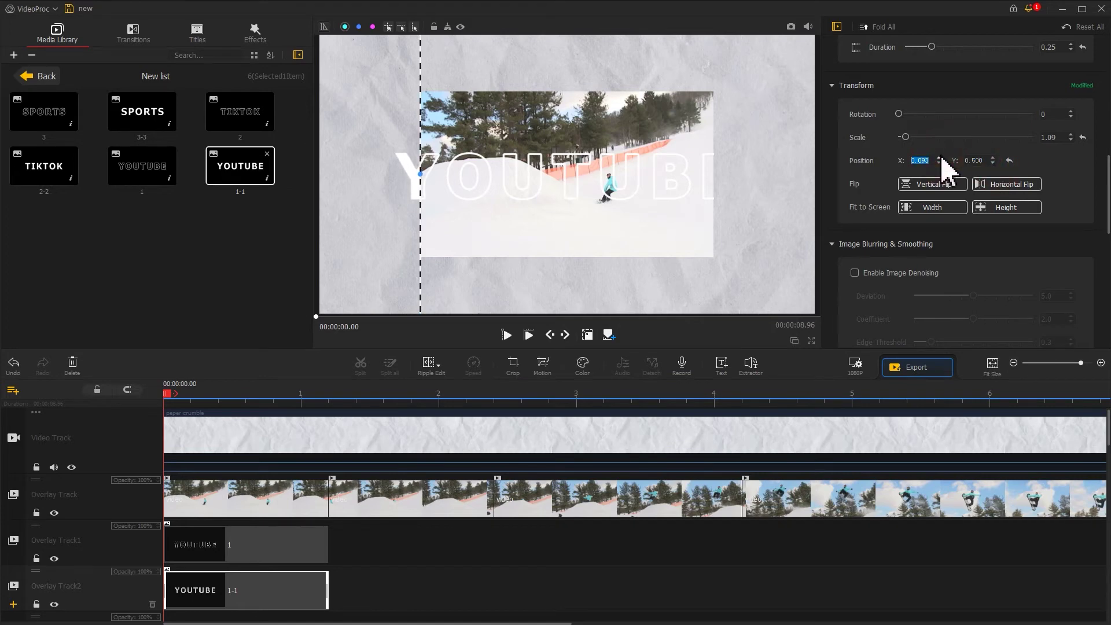
{"action": "left_click", "coordinate": [938, 158]}
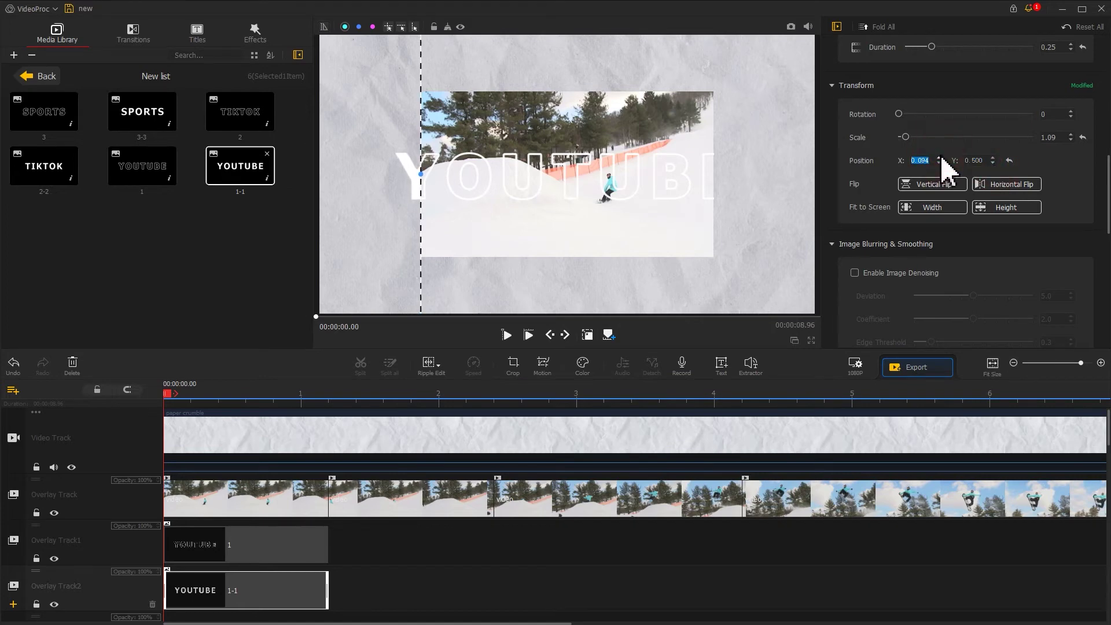
{"action": "left_click", "coordinate": [590, 336]}
Paste a copy of the solid YOUTUBE 1-1 clip at the start of Overlay Track3
{"action": "scroll", "coordinate": [340, 565], "scroll_direction": "down", "scroll_amount": 3}
{"action": "key", "text": "ctrl+c"}
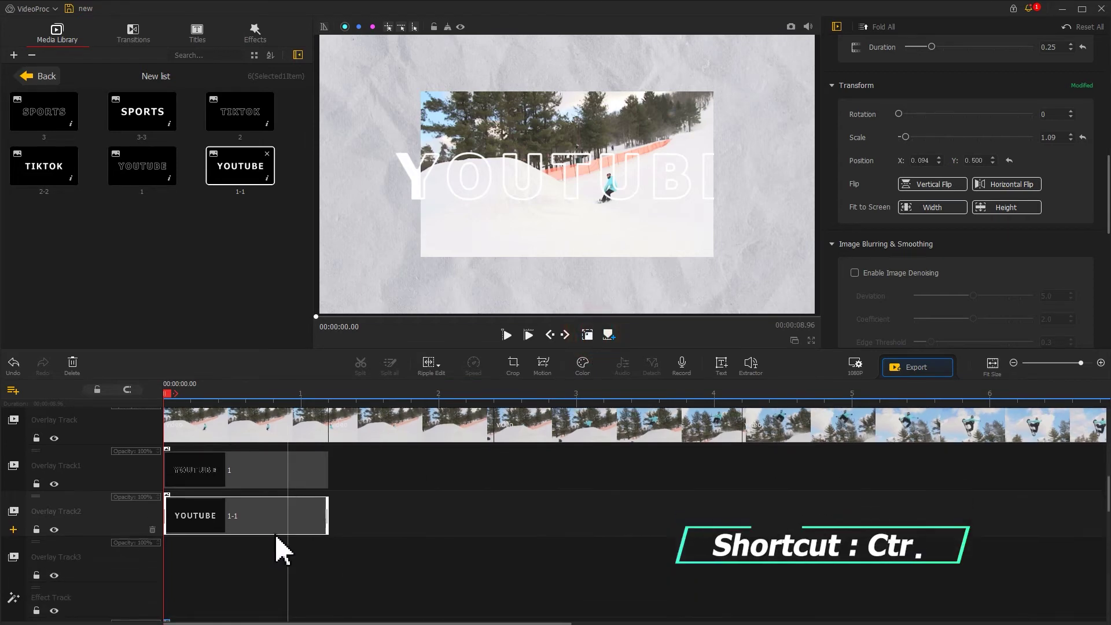
{"action": "left_click", "coordinate": [250, 509]}
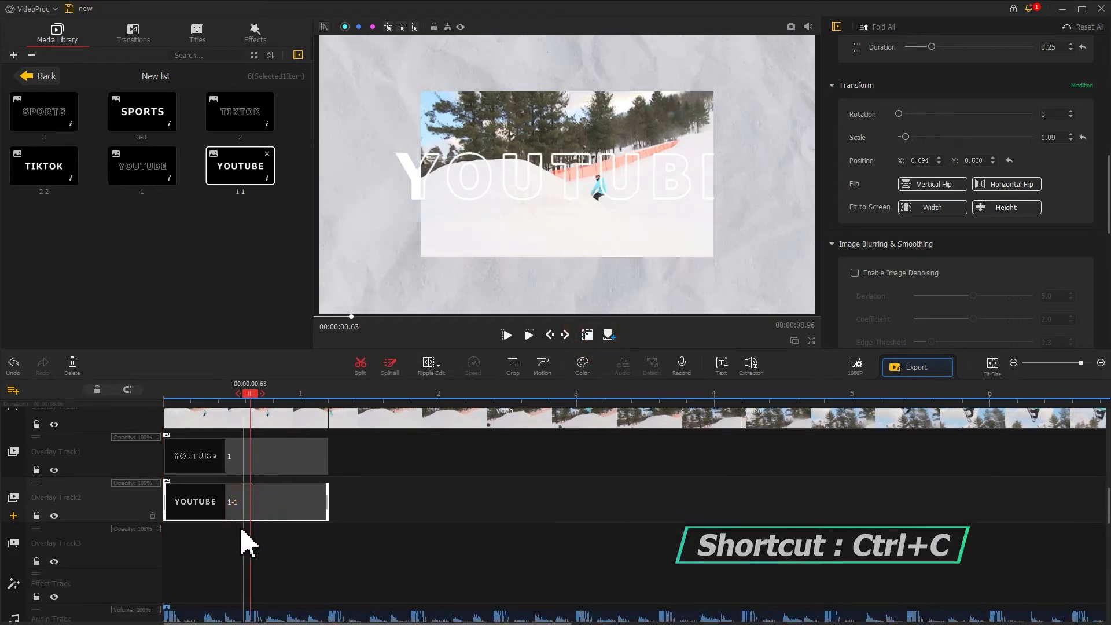
{"action": "right_click", "coordinate": [237, 533]}
{"action": "left_click", "coordinate": [258, 563]}
{"action": "left_click_drag", "start_coordinate": [268, 561], "coordinate": [181, 561]}
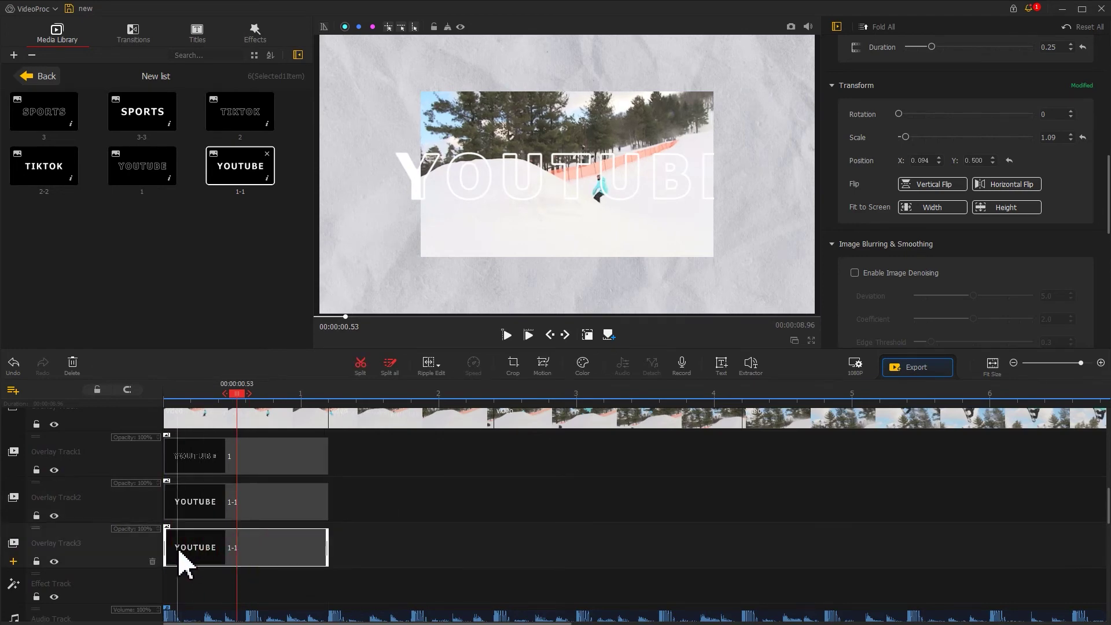
Reset the copy's crop and crop it down to just the E
{"action": "left_click", "coordinate": [508, 371]}
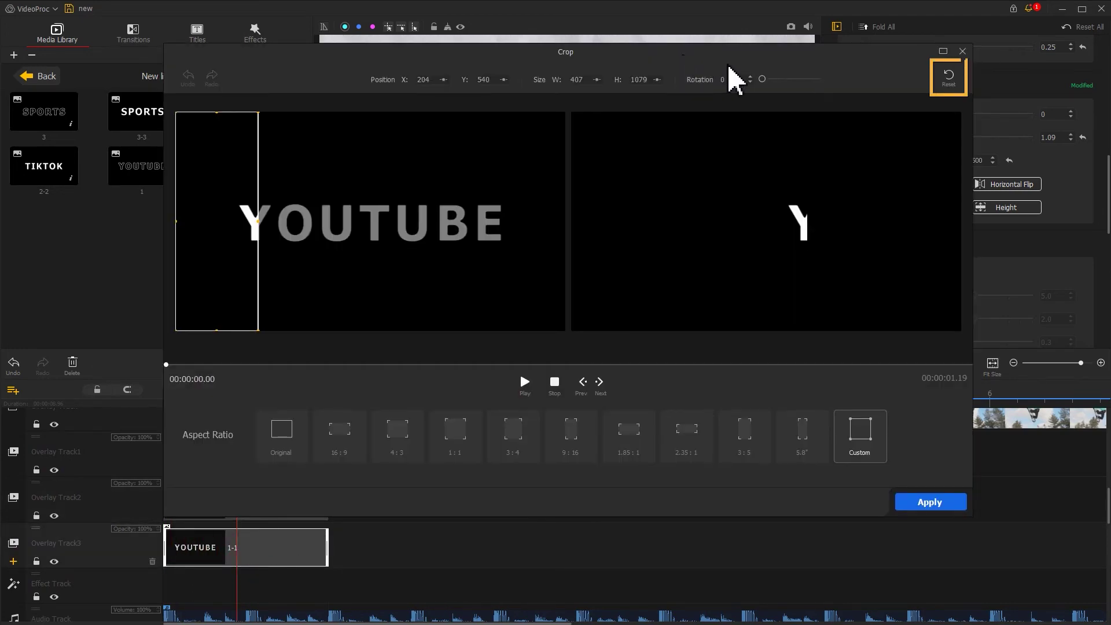
{"action": "left_click", "coordinate": [949, 75]}
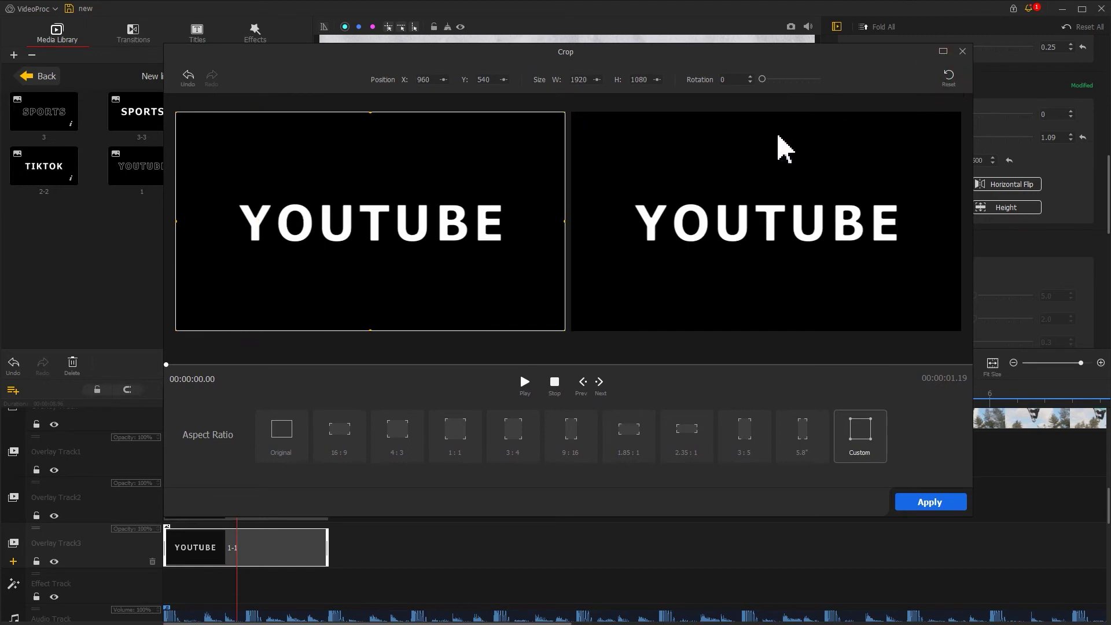
{"action": "left_click_drag", "start_coordinate": [178, 223], "coordinate": [488, 216]}
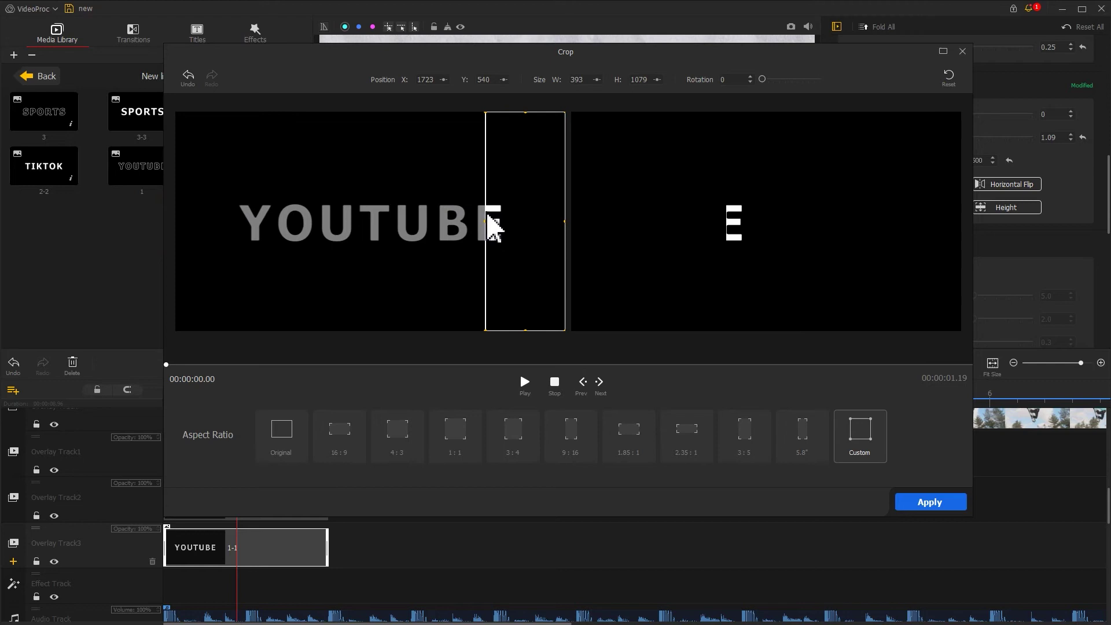
{"action": "left_click", "coordinate": [954, 502]}
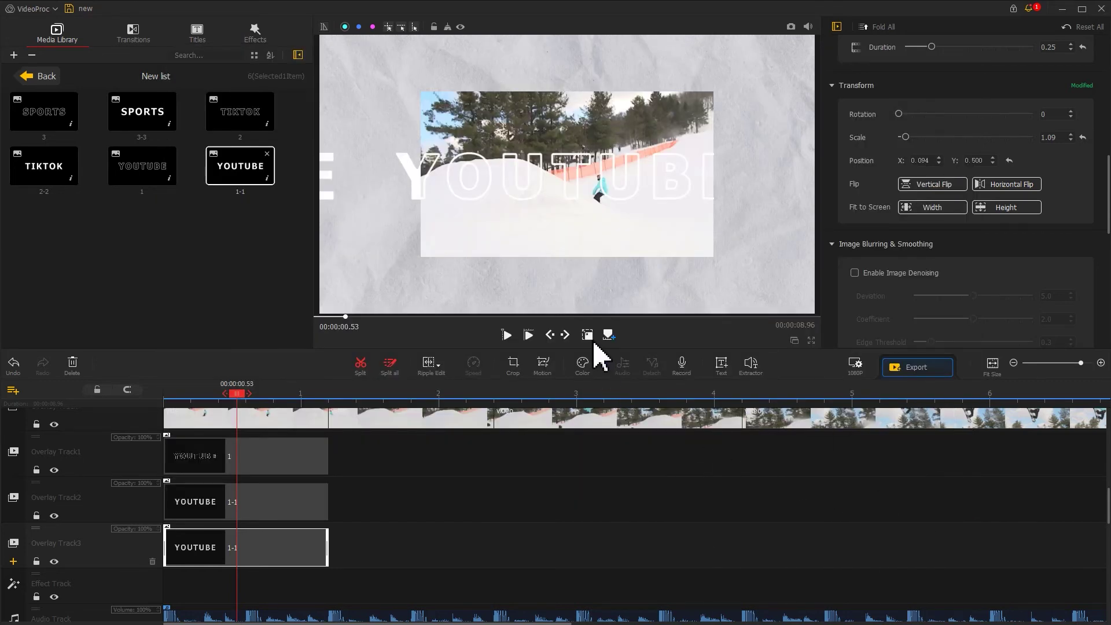
Move the E slice over the outline E at X 0.901, Y 0.500
{"action": "left_click_drag", "start_coordinate": [385, 264], "coordinate": [780, 271]}
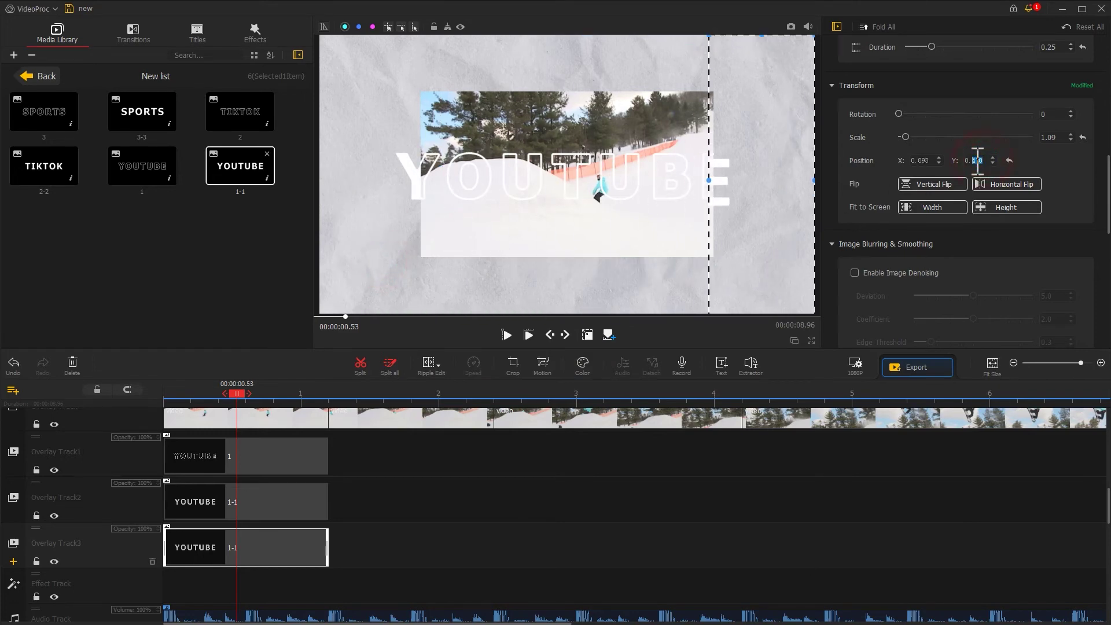
{"action": "type", "text": "500"}
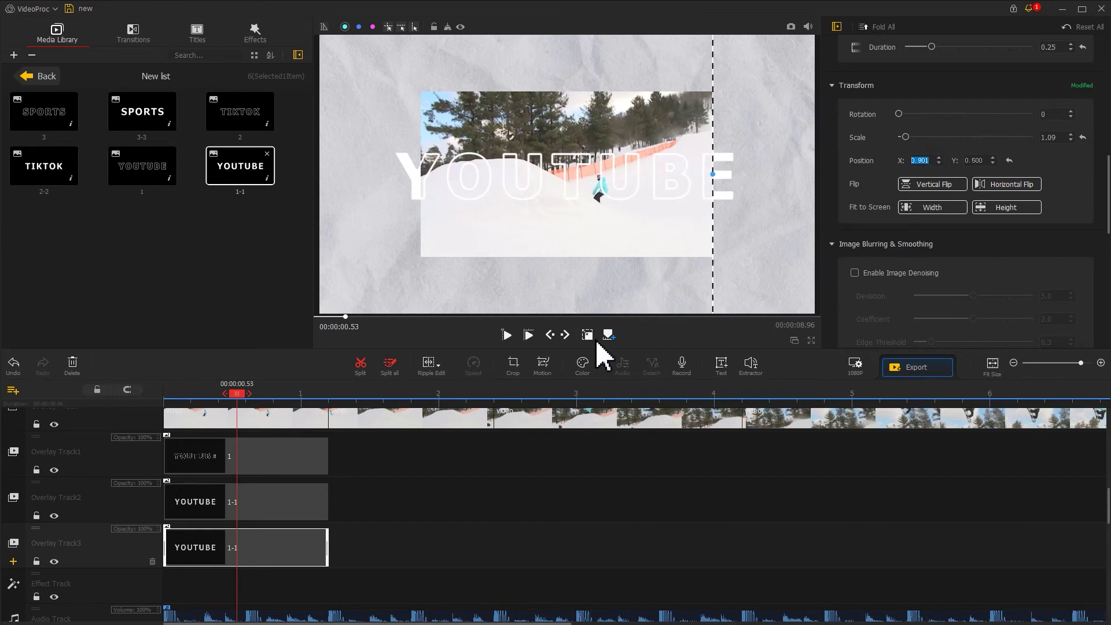
{"action": "key", "text": "Return"}
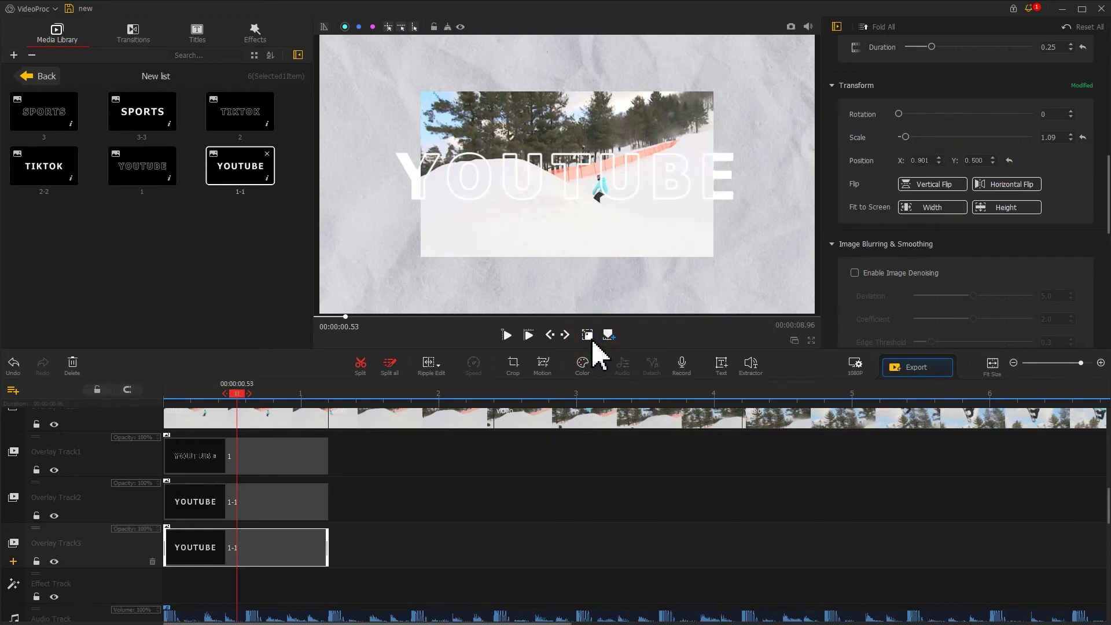
Place outline TIKTOK 2 on Overlay Track1 and solid TIKTOK 2-2 on Track2, scaling the outline to 2.68
{"action": "left_click_drag", "start_coordinate": [262, 121], "coordinate": [495, 543]}
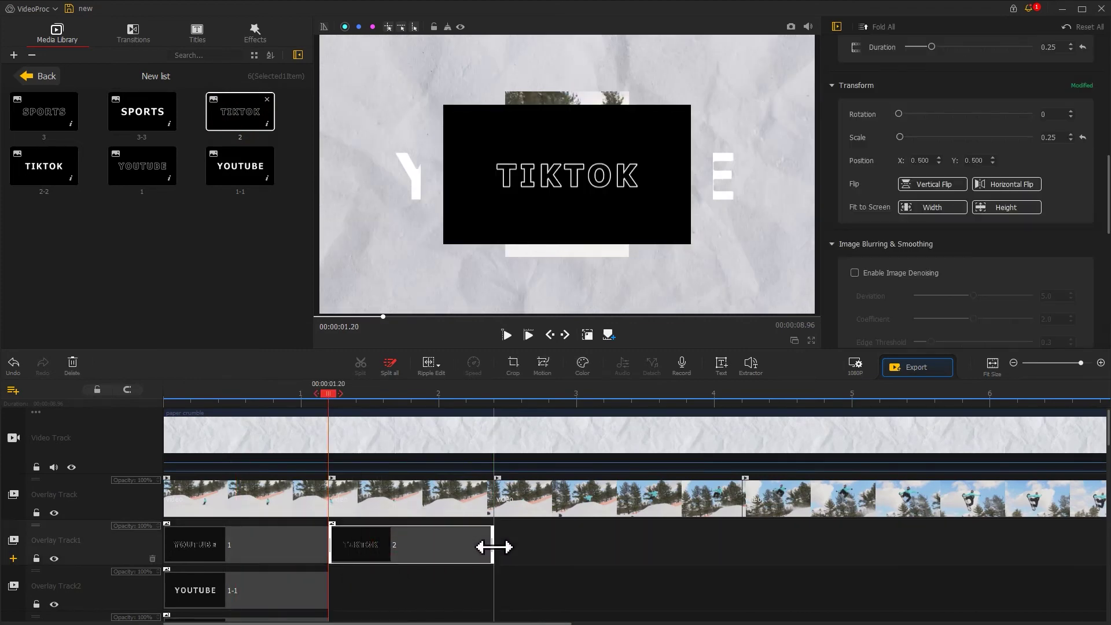
{"action": "left_click", "coordinate": [43, 174]}
{"action": "left_click_drag", "start_coordinate": [49, 185], "coordinate": [493, 590]}
{"action": "scroll", "coordinate": [493, 591], "scroll_direction": "down", "scroll_amount": 3}
{"action": "left_click", "coordinate": [422, 459]}
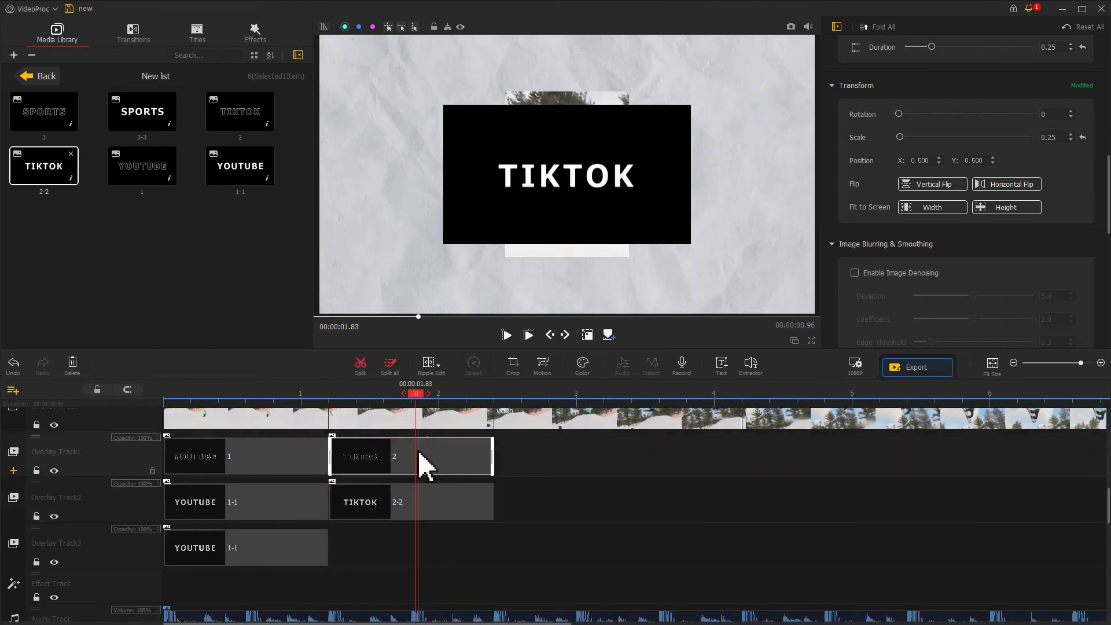
{"action": "left_click", "coordinate": [917, 137]}
Screen-blend the solid TIKTOK clip to remove its black box and select the outline SPORTS clip
{"action": "scroll", "coordinate": [1094, 322], "scroll_direction": "down", "scroll_amount": 6}
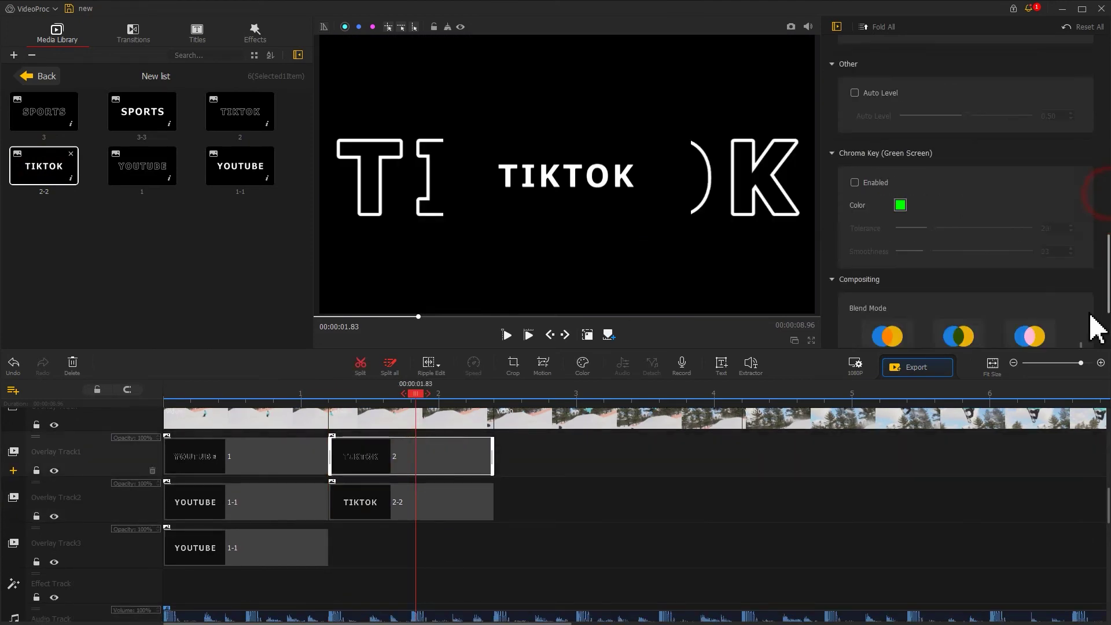
{"action": "left_click", "coordinate": [906, 272]}
{"action": "left_click", "coordinate": [390, 512]}
{"action": "left_click", "coordinate": [888, 267]}
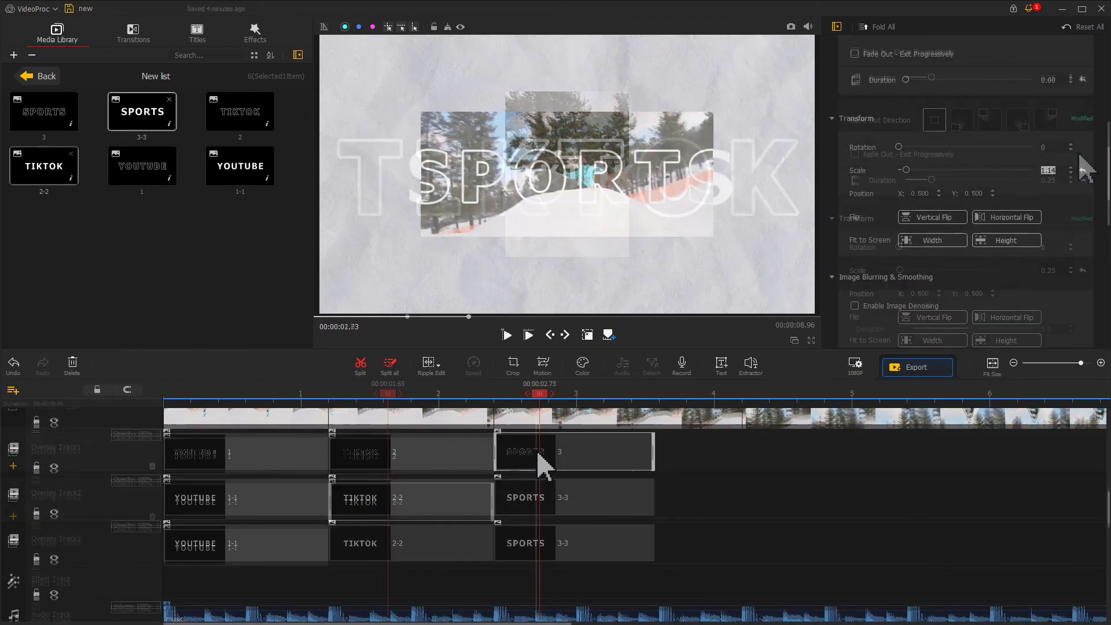
{"action": "left_click", "coordinate": [538, 455]}
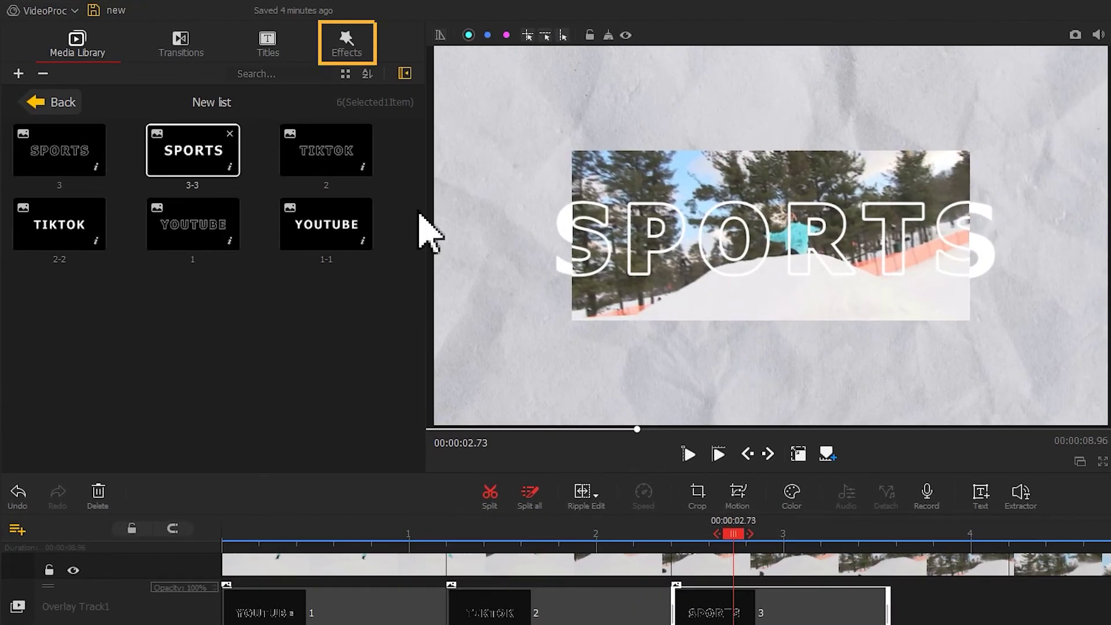
Add the Border effect to the Effect Track and trim it to 3.56 s
{"action": "left_click", "coordinate": [361, 44]}
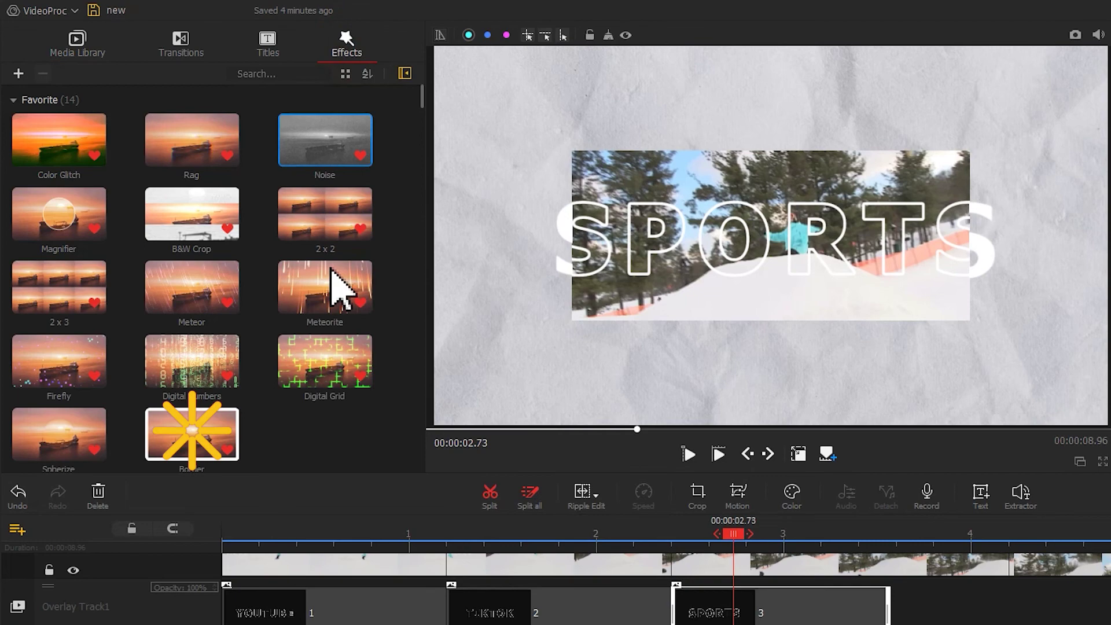
{"action": "left_click_drag", "start_coordinate": [218, 451], "coordinate": [247, 490]}
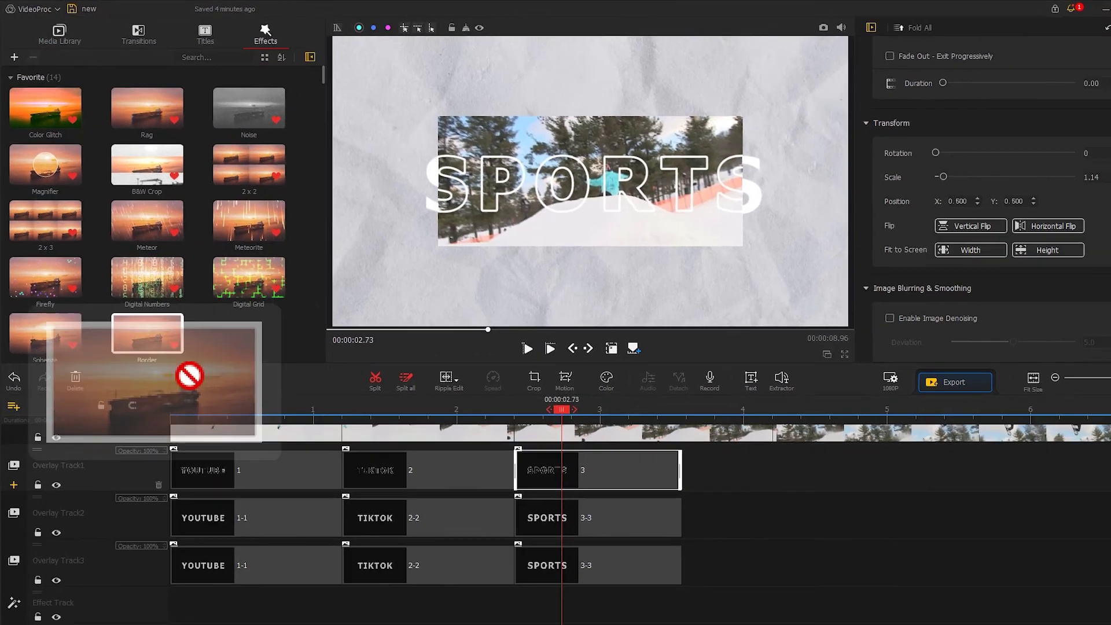
{"action": "left_click_drag", "start_coordinate": [189, 376], "coordinate": [251, 581]}
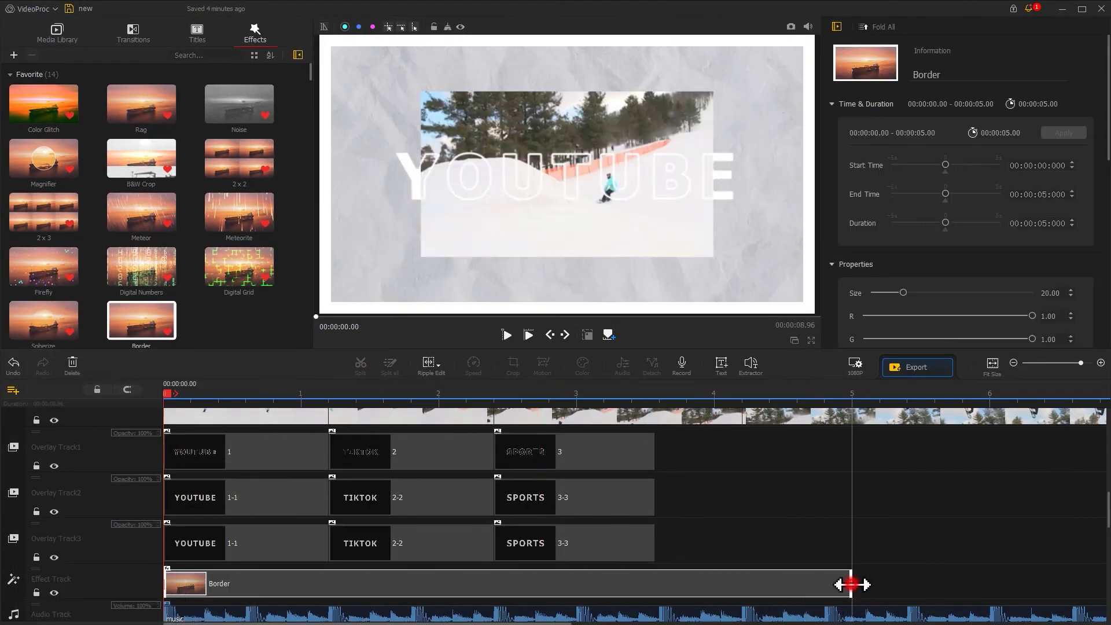
{"action": "left_click_drag", "start_coordinate": [851, 583], "coordinate": [656, 575]}
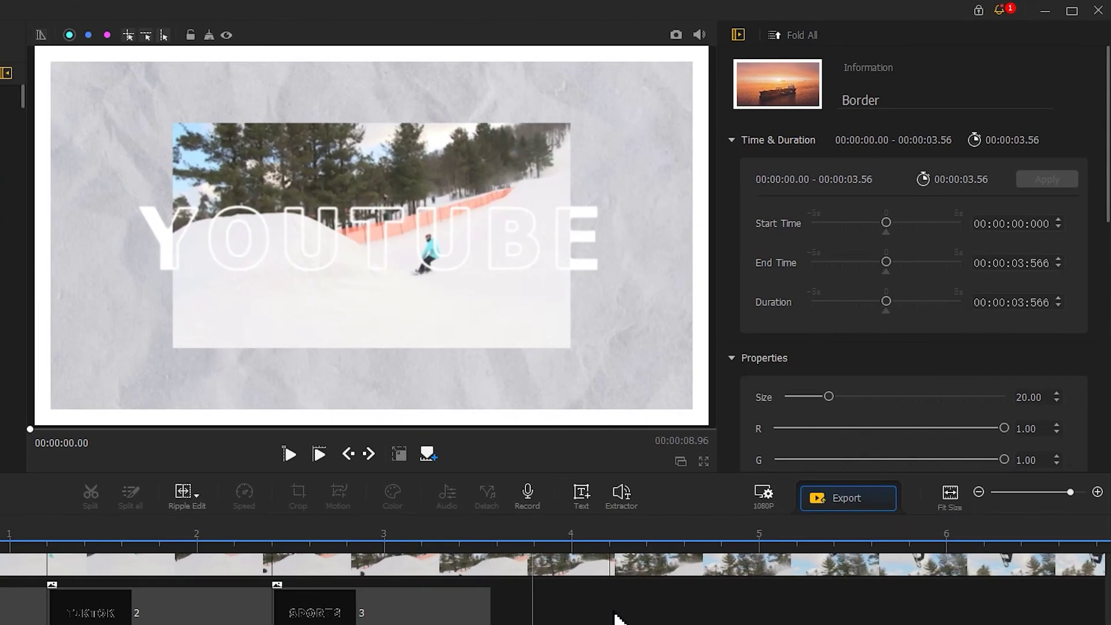
Set the border Size to 7.91 and scope it to the video instead of the canvas
{"action": "left_click_drag", "start_coordinate": [1099, 206], "coordinate": [1099, 295]}
{"action": "left_click_drag", "start_coordinate": [832, 219], "coordinate": [803, 221]}
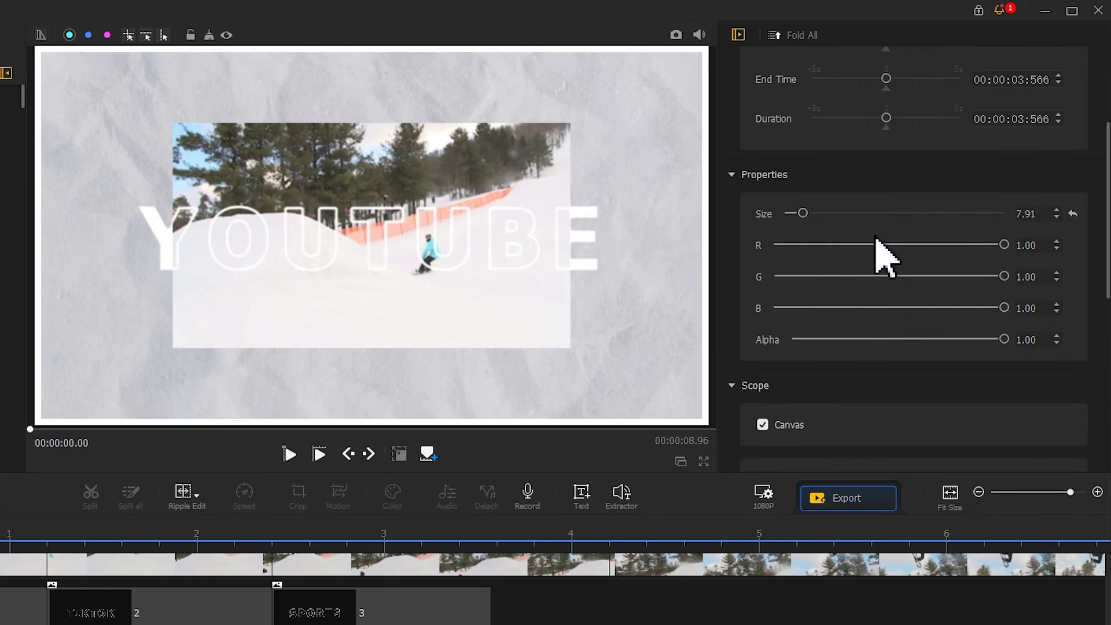
{"action": "left_click_drag", "start_coordinate": [1104, 241], "coordinate": [1091, 427]}
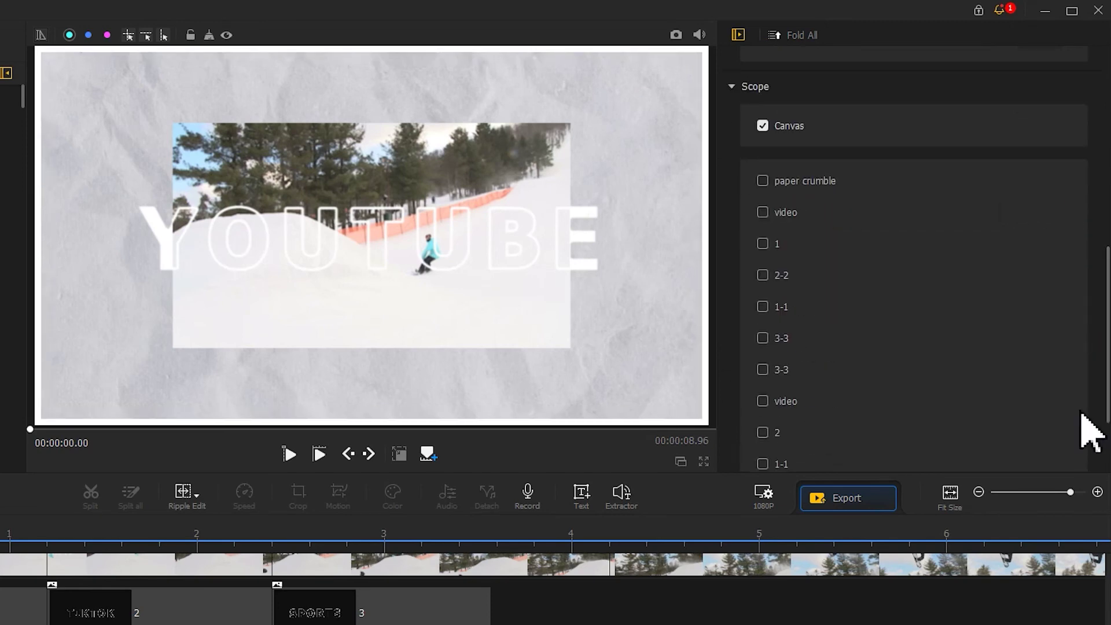
{"action": "left_click", "coordinate": [771, 131]}
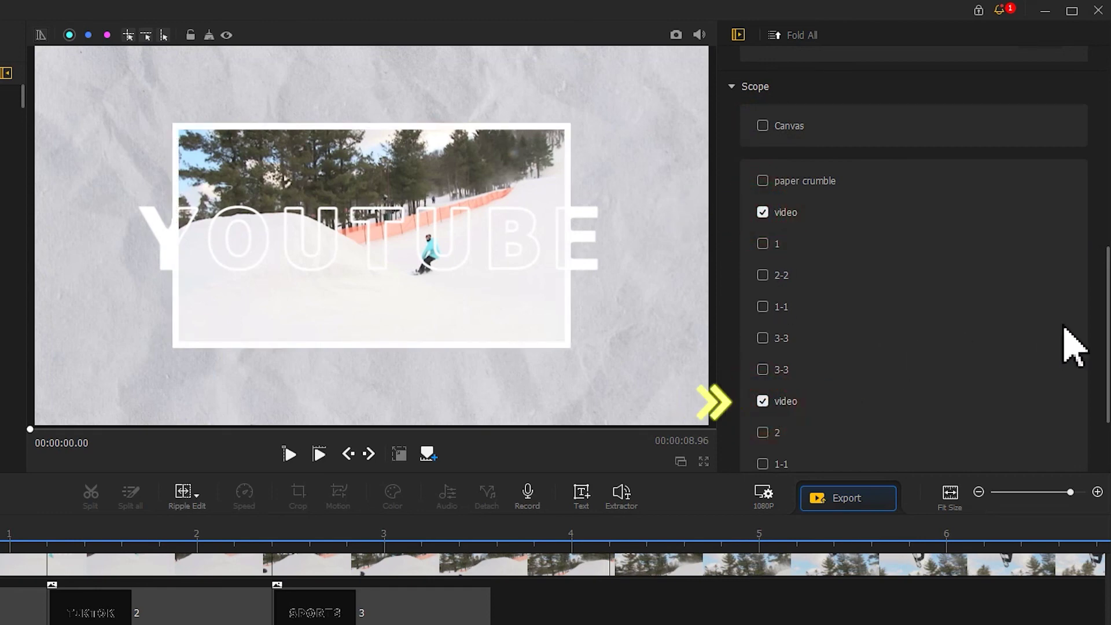
{"action": "scroll", "coordinate": [1024, 430], "scroll_direction": "down", "scroll_amount": 2}
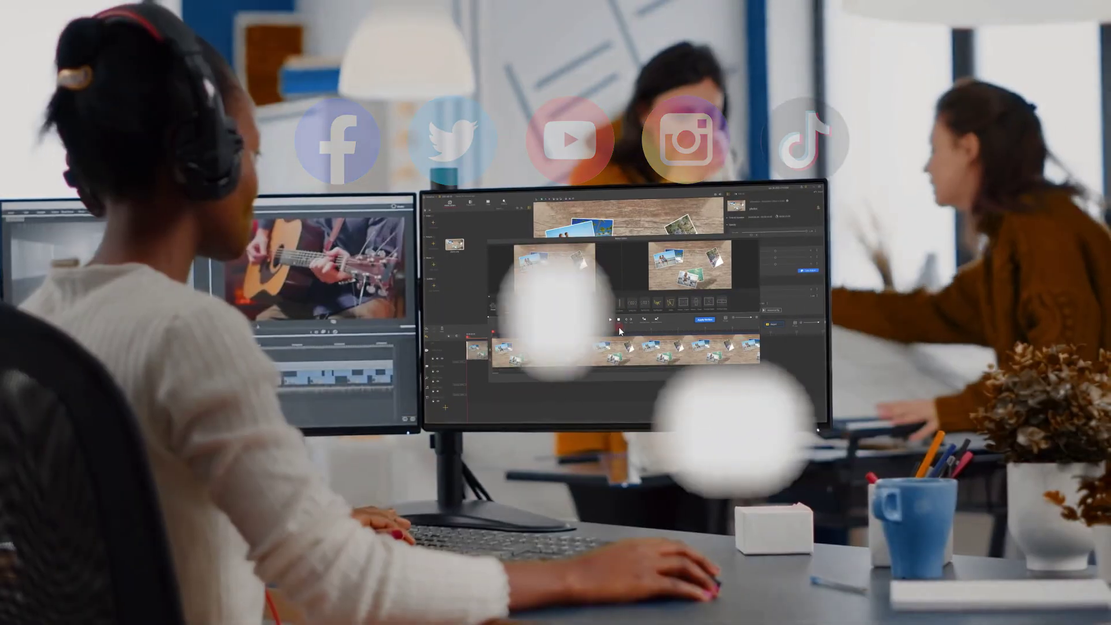
{"action": "left_click", "coordinate": [573, 321]}
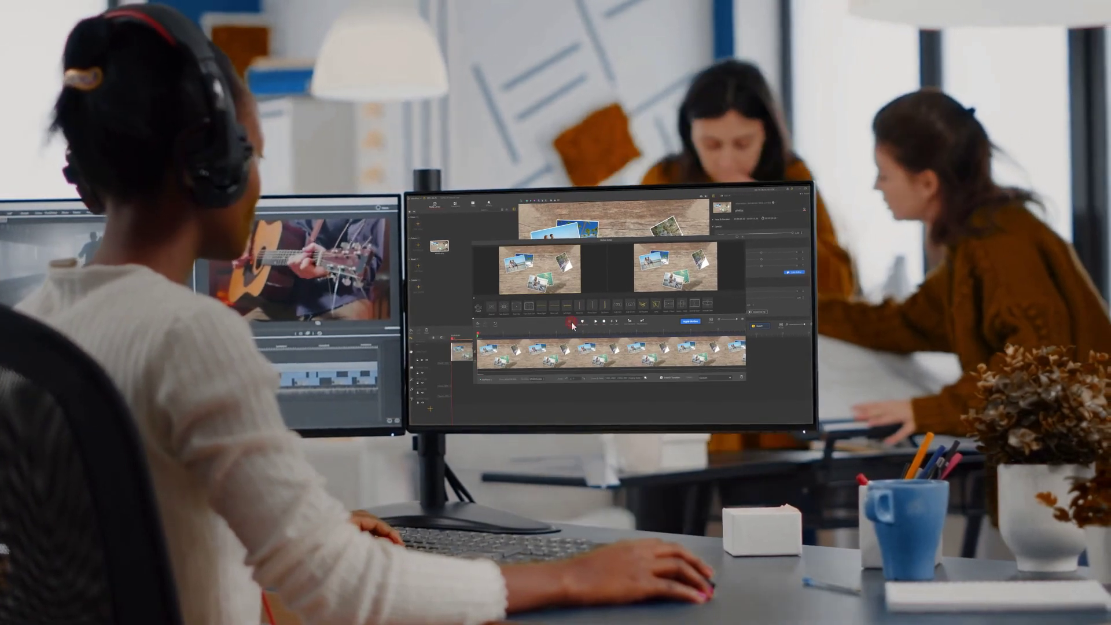